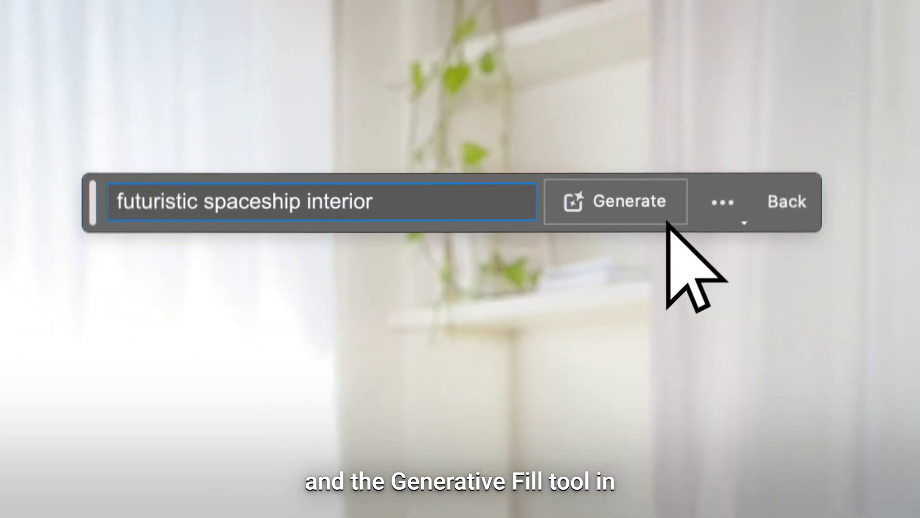
# Generate a futuristic spaceship interior with Generative Fill
pyautogui.click(665, 217)
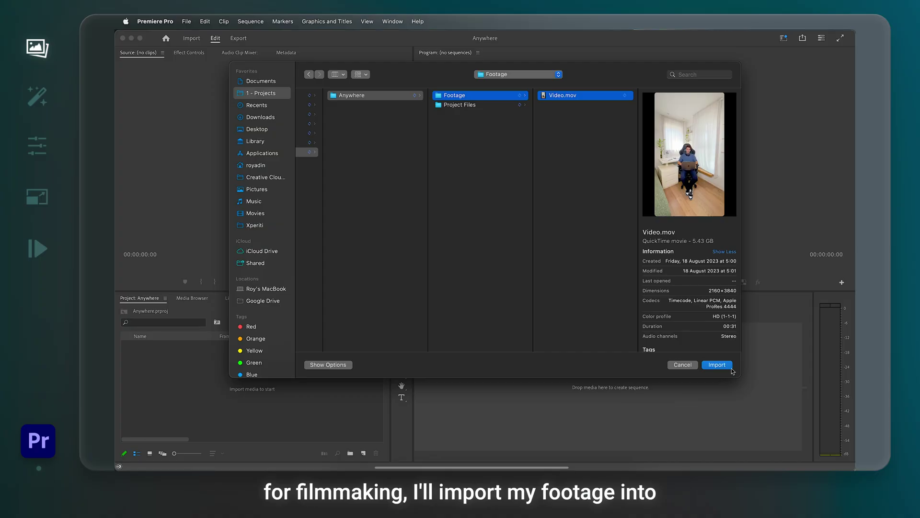
# Import Video.mov and build a new sequence from it on the timeline
pyautogui.click(729, 368)
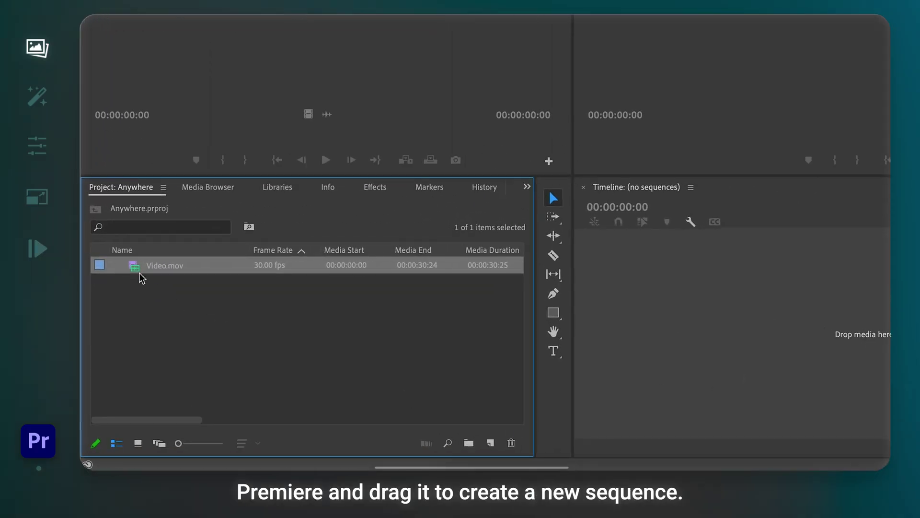
pyautogui.moveTo(148, 346); pyautogui.dragTo(252, 383)
pyautogui.moveTo(303, 326); pyautogui.dragTo(695, 311)
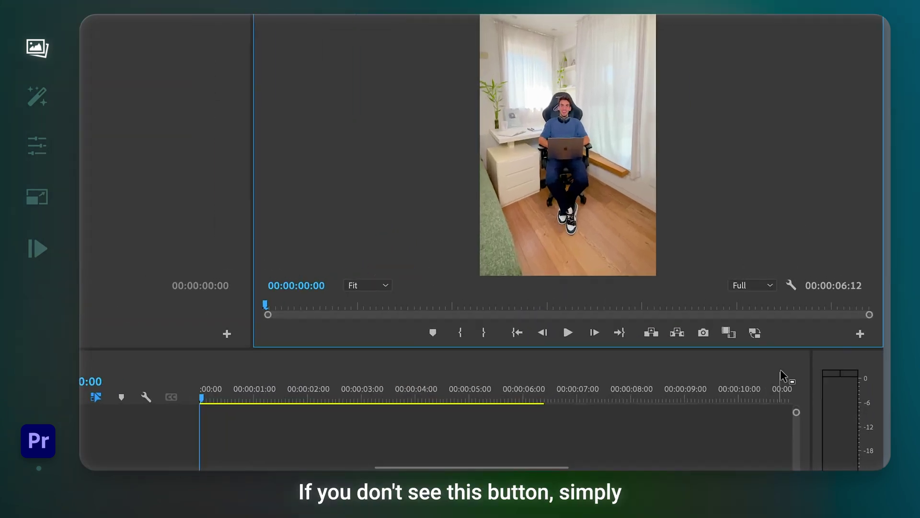
# Export the current frame as a PNG still named Base Frame
pyautogui.click(842, 282)
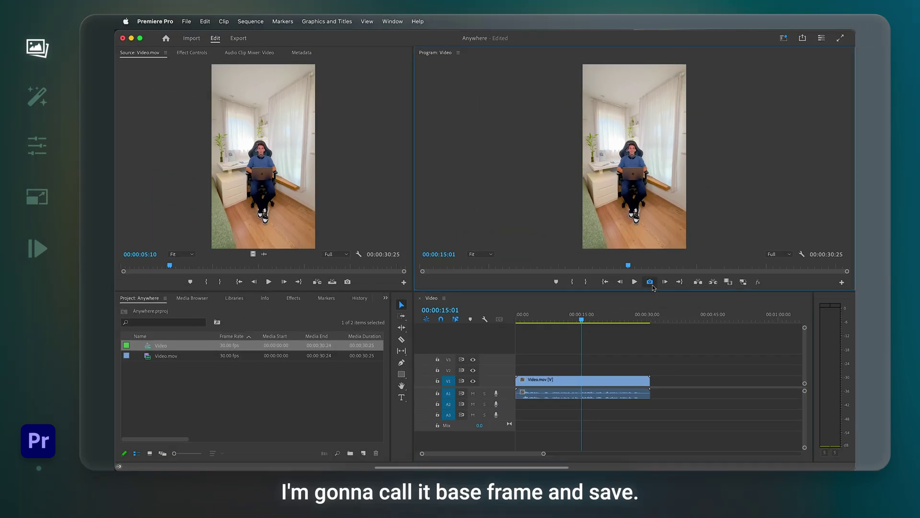
pyautogui.click(650, 281)
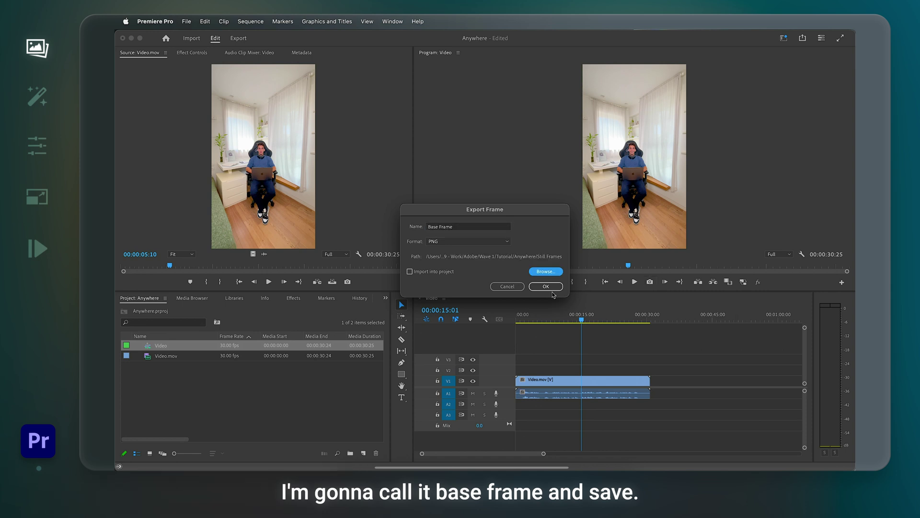
pyautogui.click(547, 287)
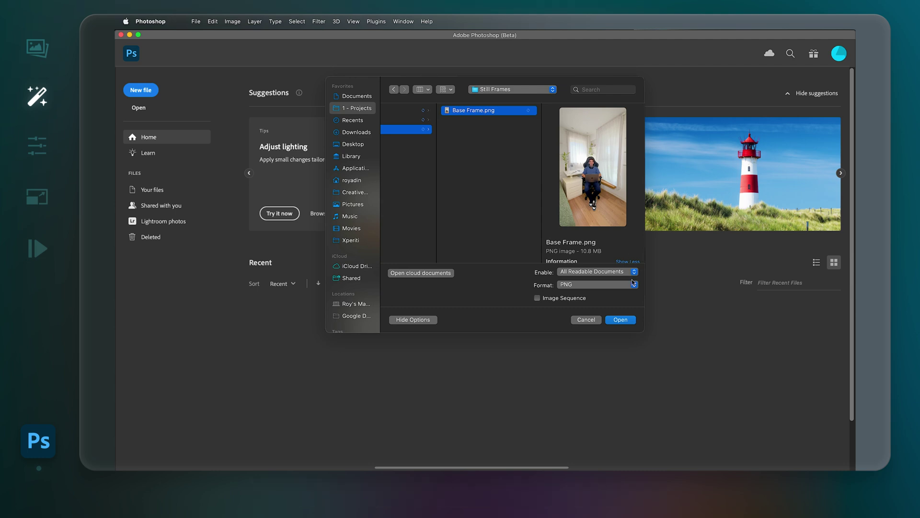
# Open Base Frame.png, duplicate the layer as Subject, and select the man plus his chair
pyautogui.click(629, 318)
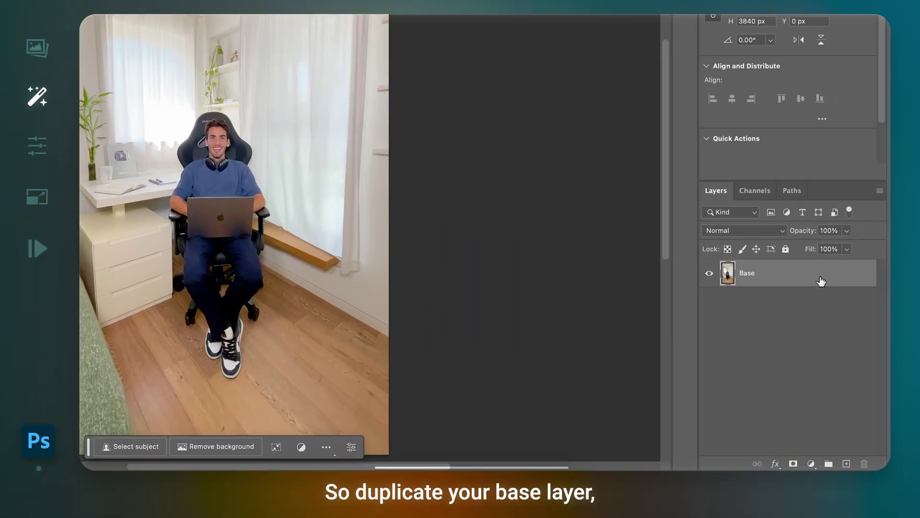
pyautogui.press('super+j')
pyautogui.write('Subje')
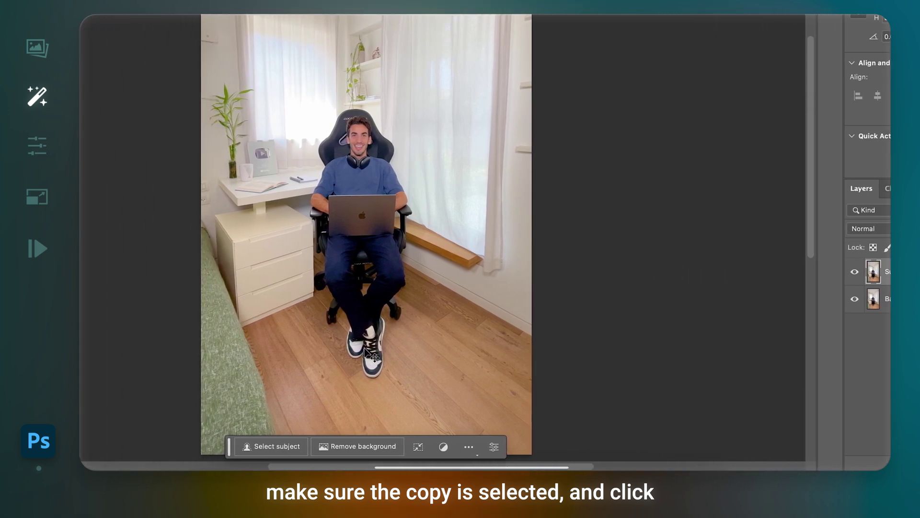
pyautogui.click(293, 453)
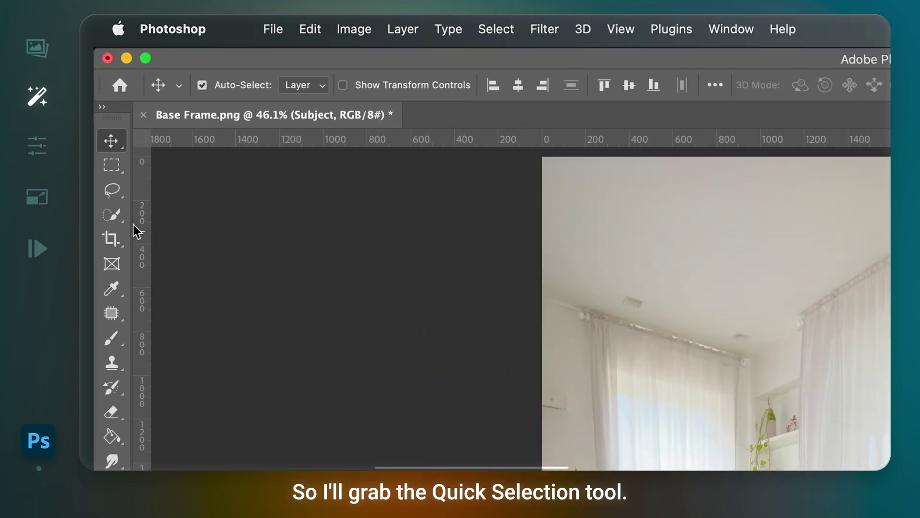
pyautogui.click(123, 105)
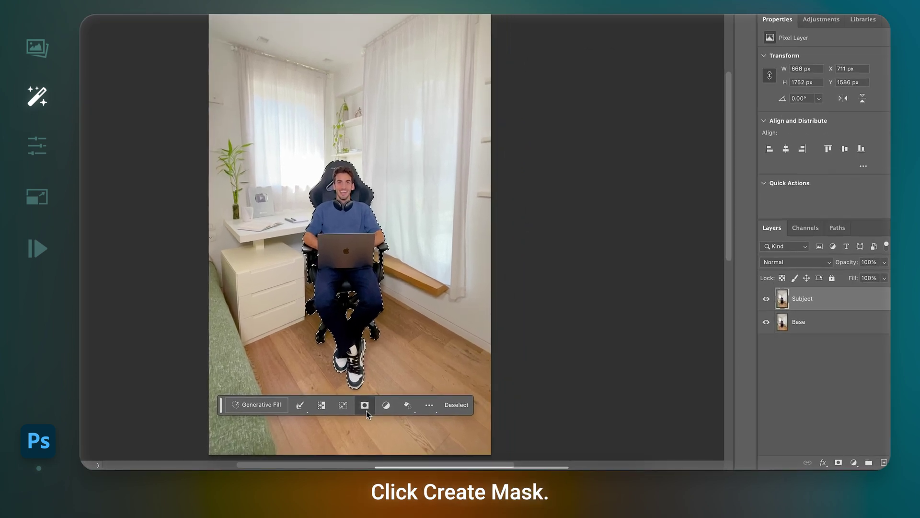
# Mask the Subject layer and generate 'breathtaking mountain view' in the inverted background
pyautogui.click(365, 405)
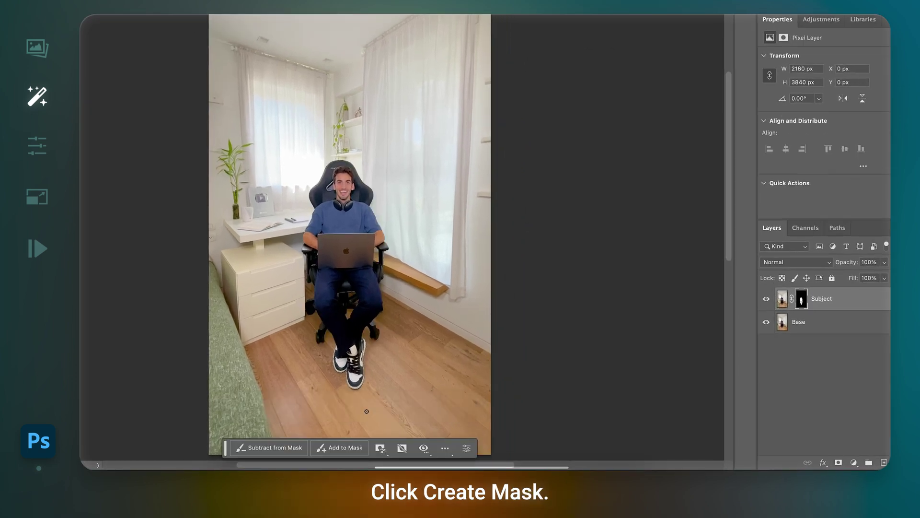
pyautogui.keyDown('ctrl'); pyautogui.click(804, 300); pyautogui.keyUp('ctrl')
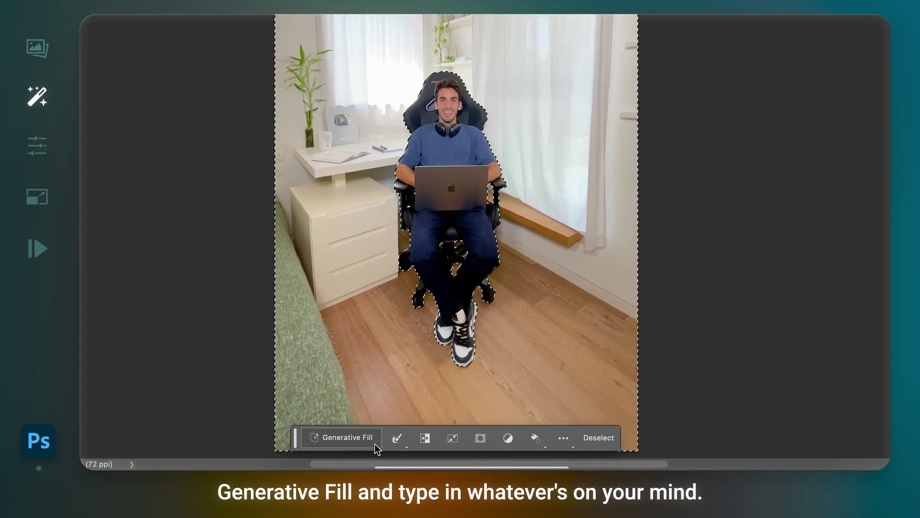
pyautogui.click(374, 451)
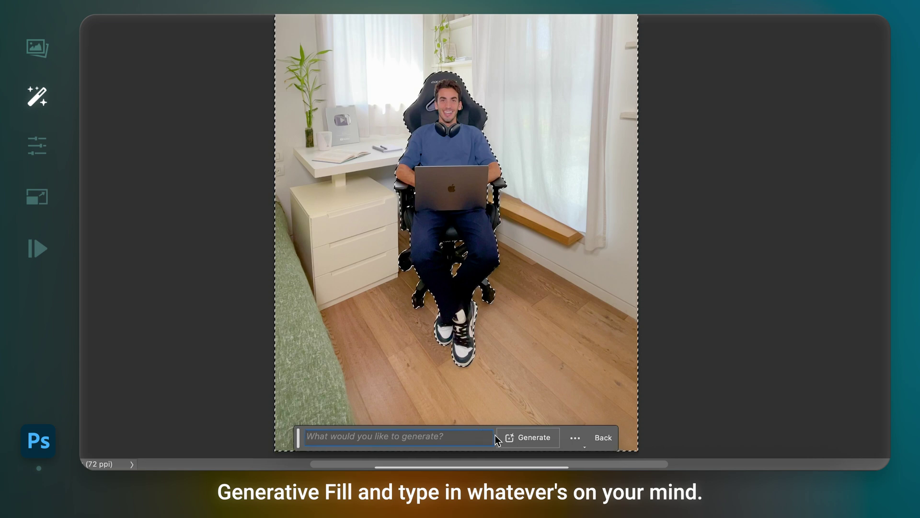
pyautogui.write('br')
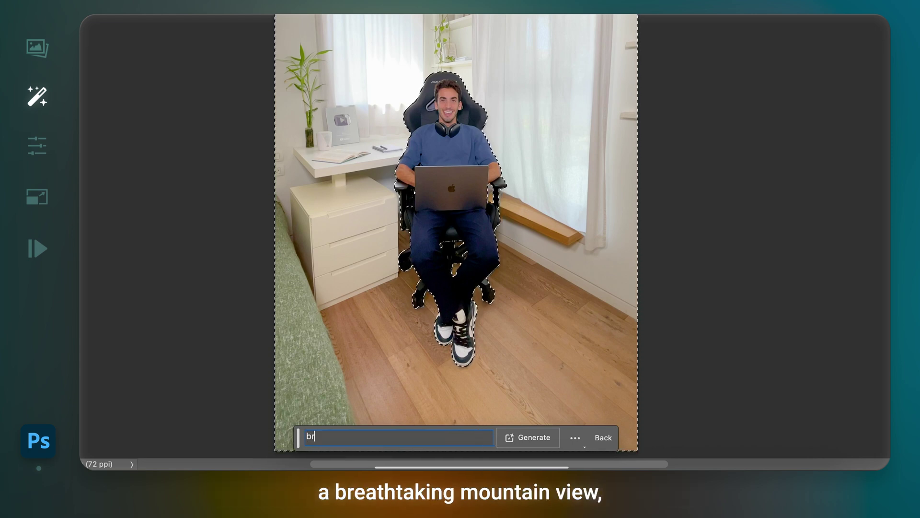
pyautogui.write('eathtaking mountain view')
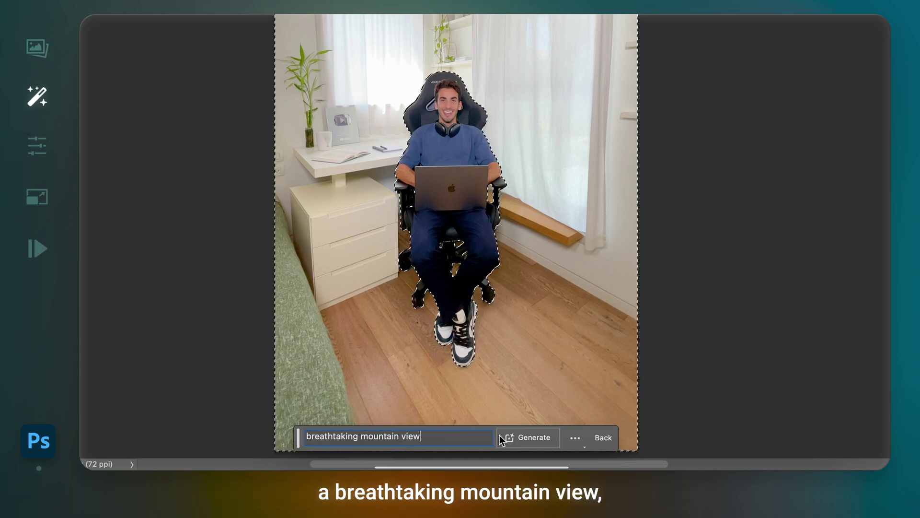
pyautogui.click(539, 438)
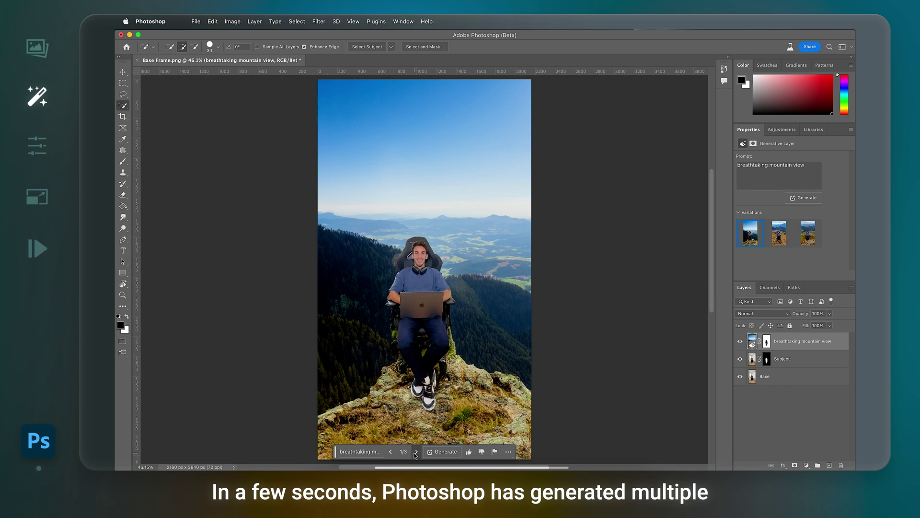
# Browse the three mountain variations and settle on variation 2/3
pyautogui.click(416, 452)
pyautogui.click(416, 451)
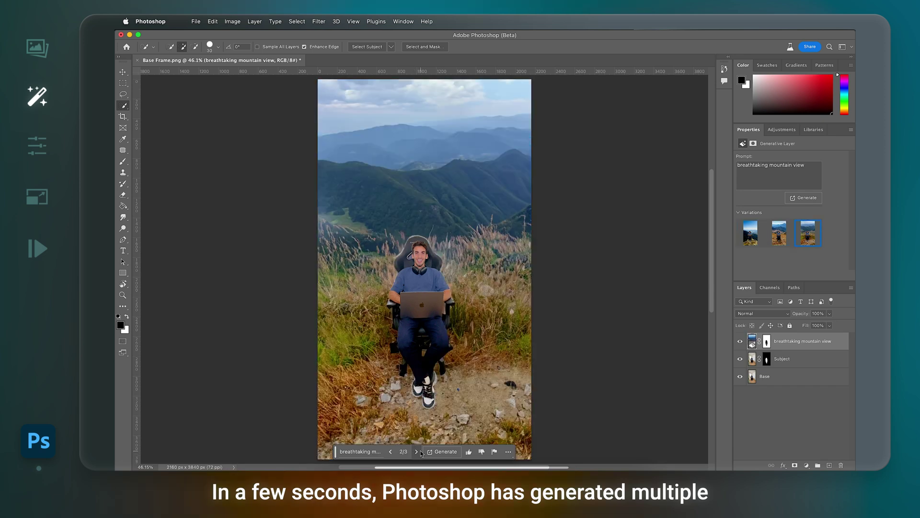
pyautogui.click(389, 451)
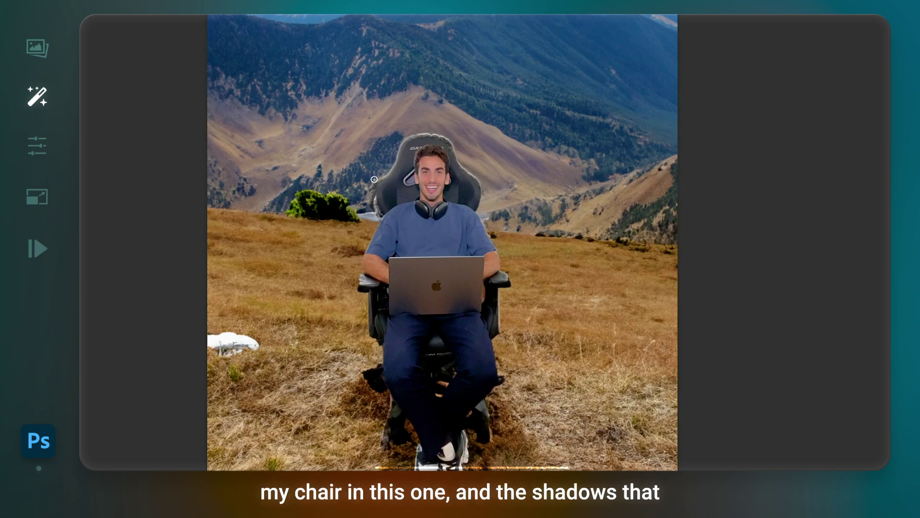
pyautogui.scroll(-5, 374, 179)
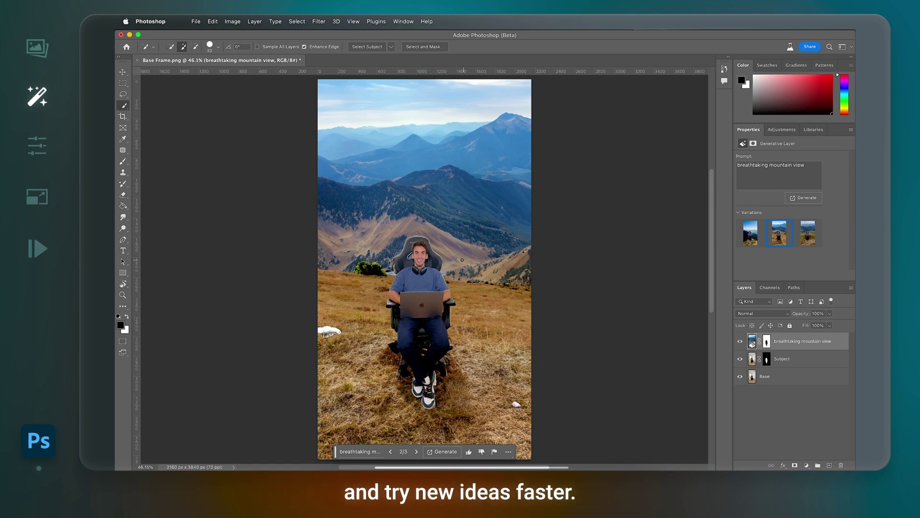
# Export the mountain composite image from the File menu
pyautogui.click(196, 21)
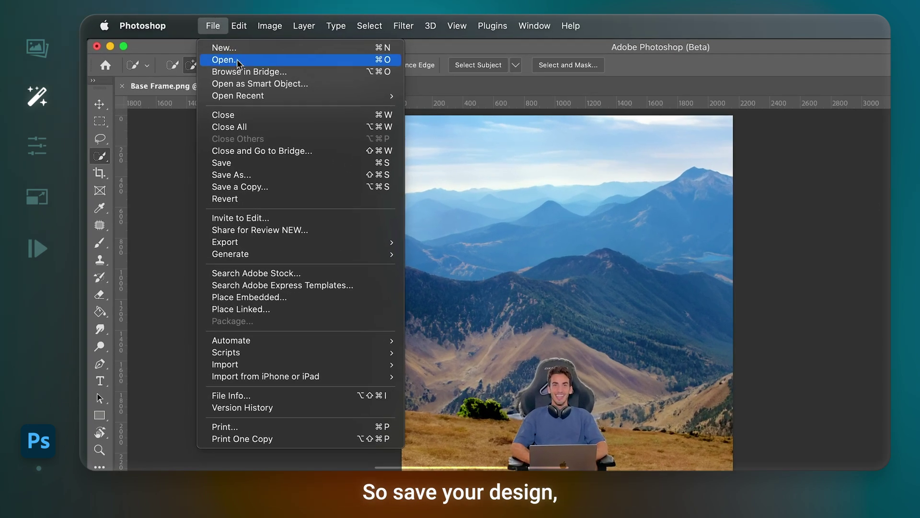
pyautogui.moveTo(259, 162)
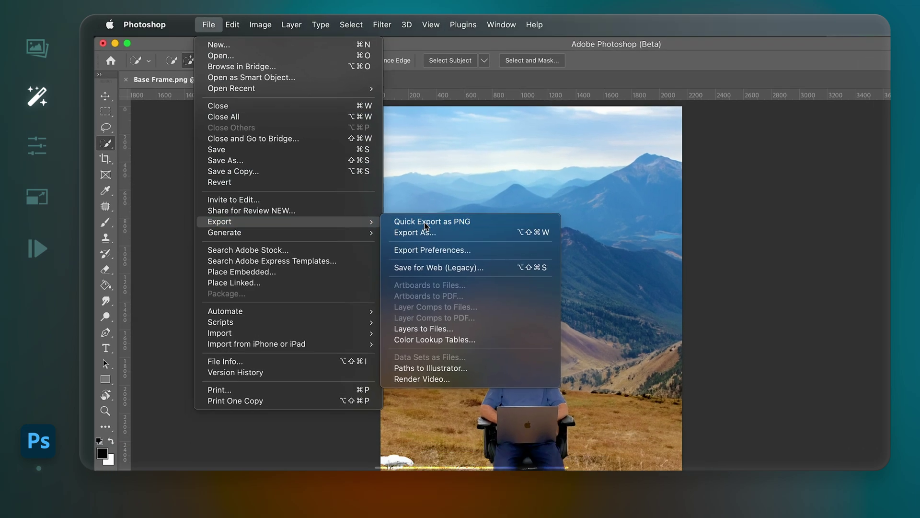
pyautogui.click(762, 335)
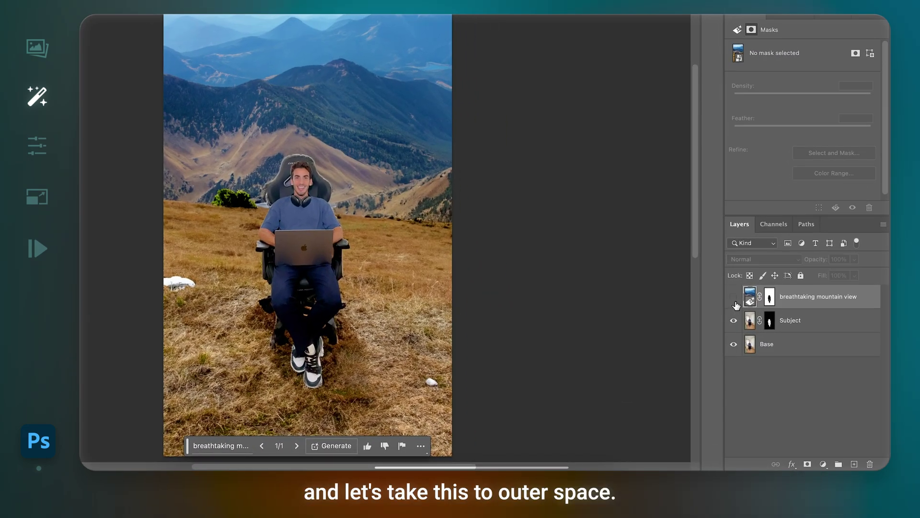
# Hide the mountain layer and fill the inverted background with 'rocky sci fi planet'
pyautogui.click(740, 341)
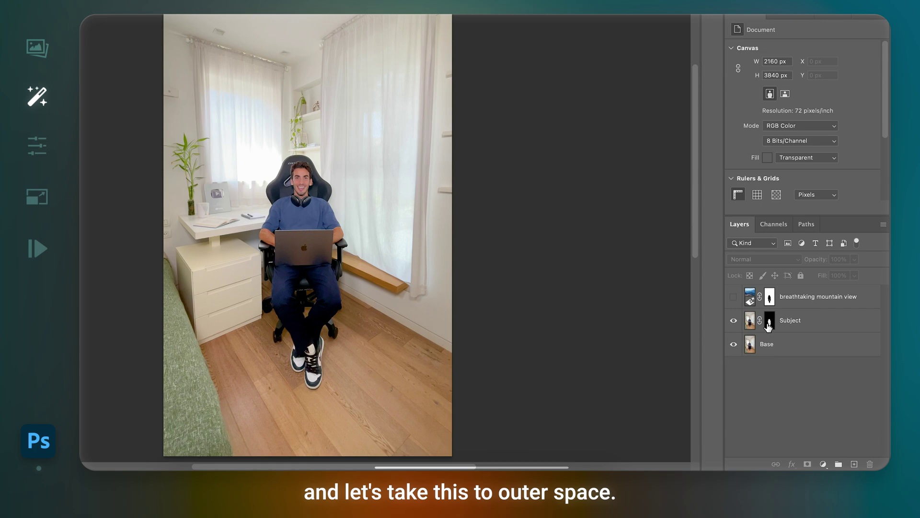
pyautogui.keyDown('ctrl'); pyautogui.click(771, 323); pyautogui.keyUp('ctrl')
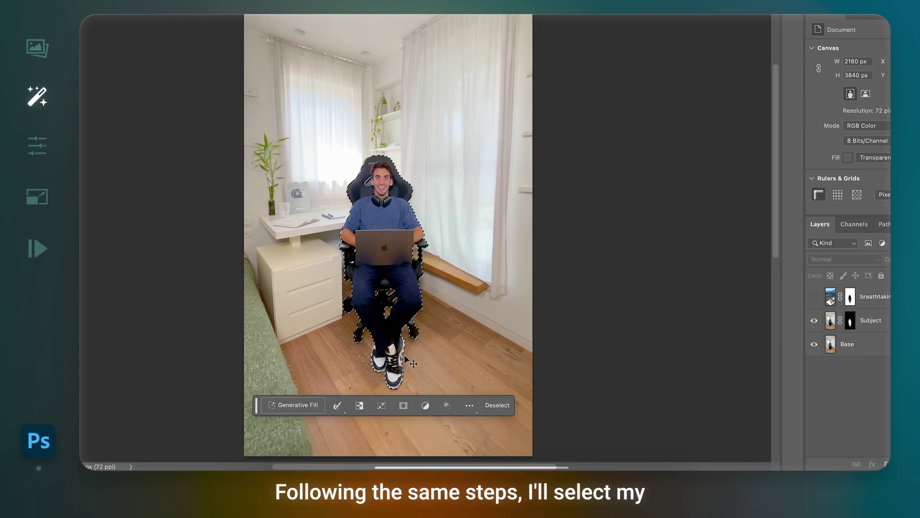
pyautogui.click(360, 405)
pyautogui.click(307, 445)
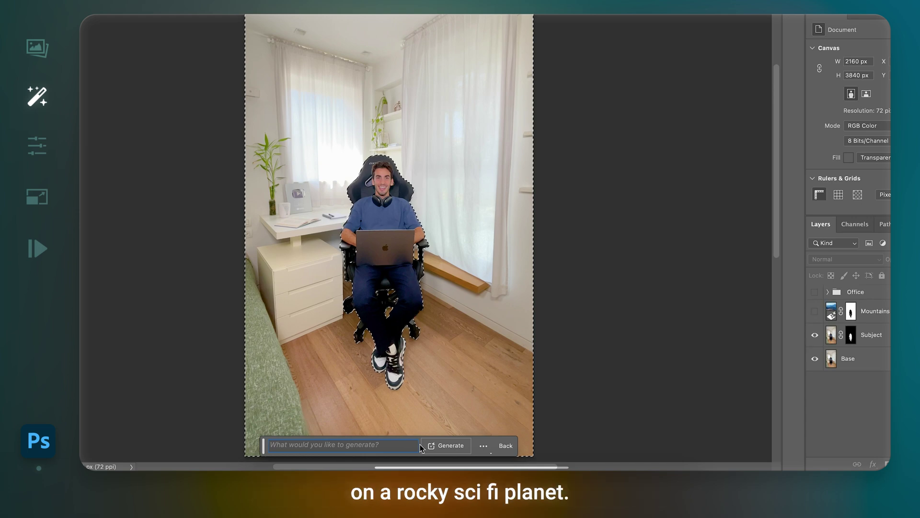
pyautogui.write('rocky sci')
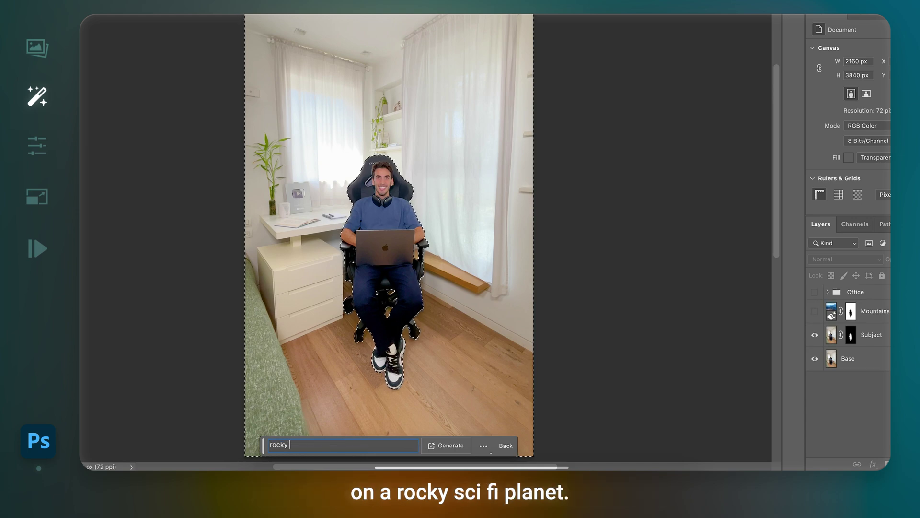
pyautogui.write(' fi planet')
pyautogui.click(456, 445)
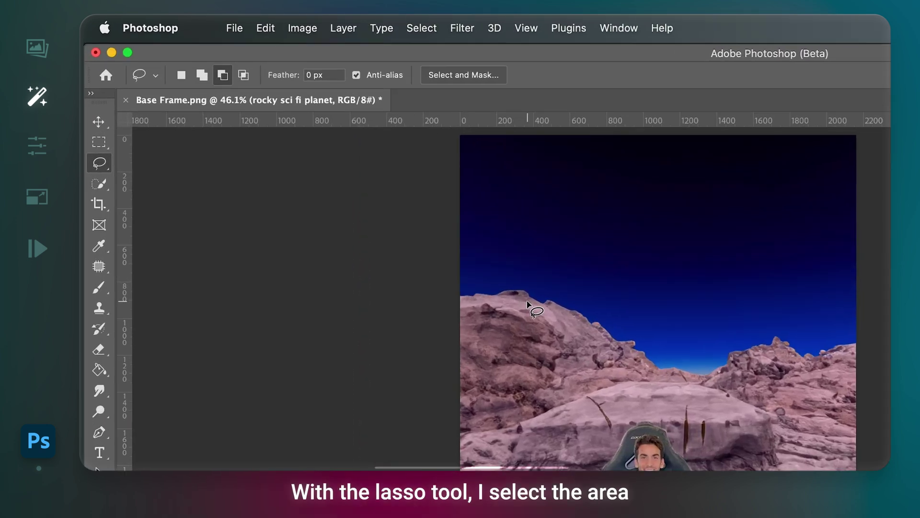
# Lasso the sky and generate 'distant sci fi planet behind the mountains', choosing variation 3
pyautogui.moveTo(522, 297)
pyautogui.mouseDown()
pyautogui.moveTo(551, 314)
pyautogui.moveTo(753, 242)
pyautogui.moveTo(650, 172)
pyautogui.moveTo(527, 218)
pyautogui.mouseUp()
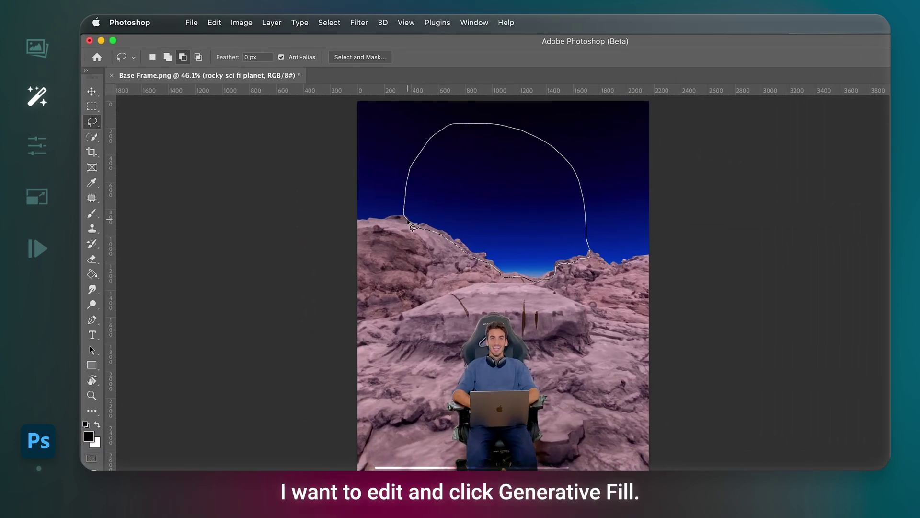
pyautogui.moveTo(408, 221); pyautogui.dragTo(409, 223)
pyautogui.click(427, 299)
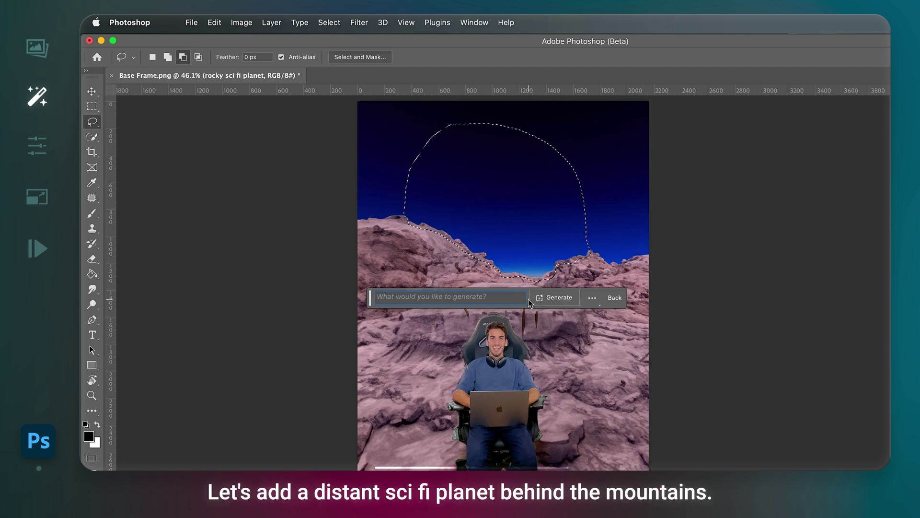
pyautogui.write('distant sci fi plane')
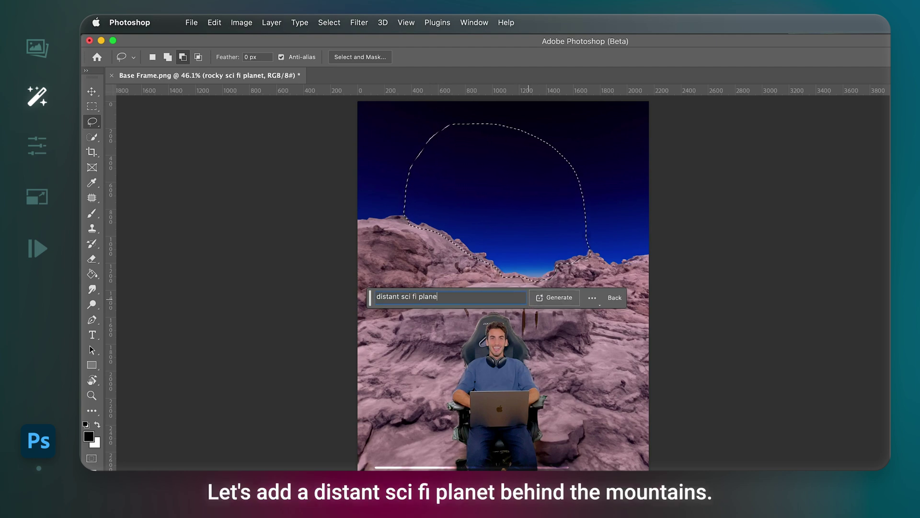
pyautogui.write('t behind the mountain')
pyautogui.write('s')
pyautogui.press('Return')
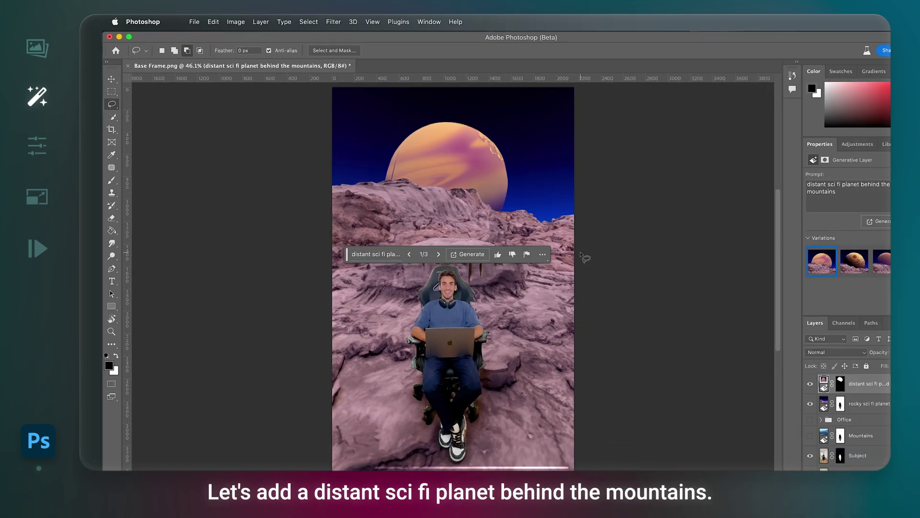
pyautogui.click(410, 227)
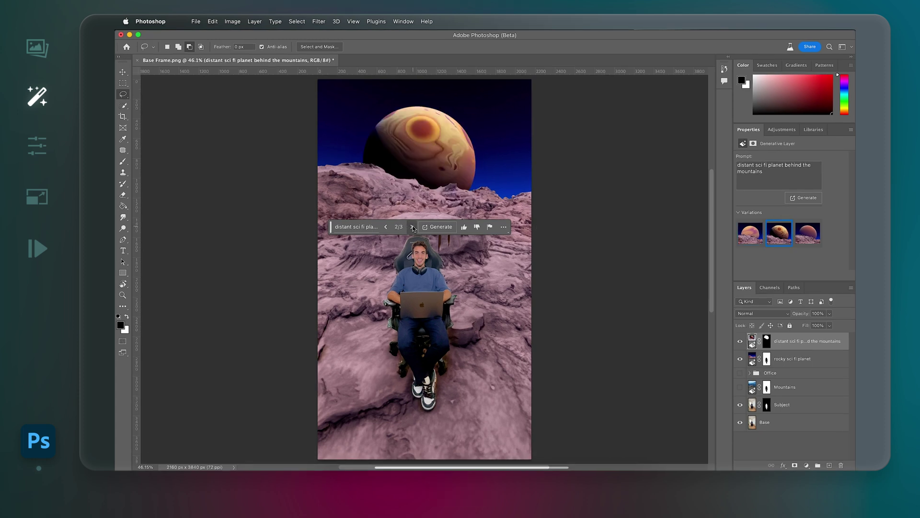
pyautogui.click(412, 227)
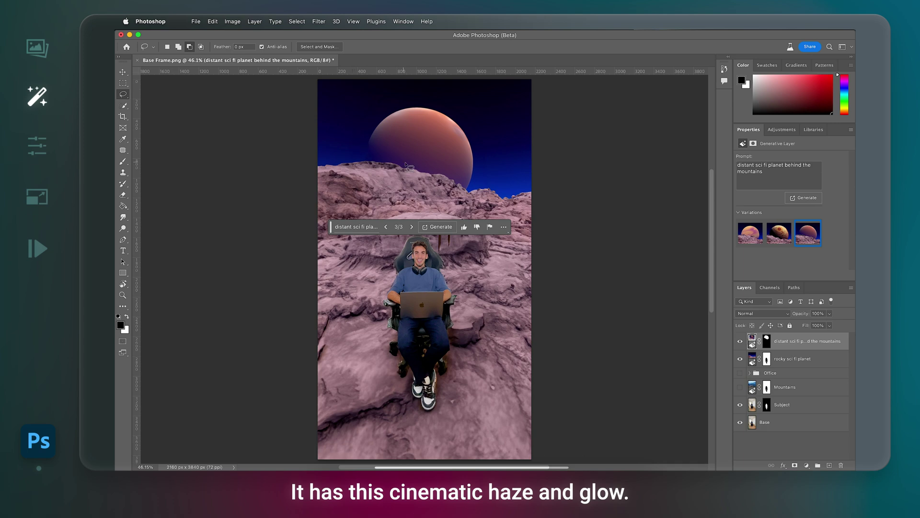
# Quick Export the sci-fi planet image as a PNG
pyautogui.click(195, 21)
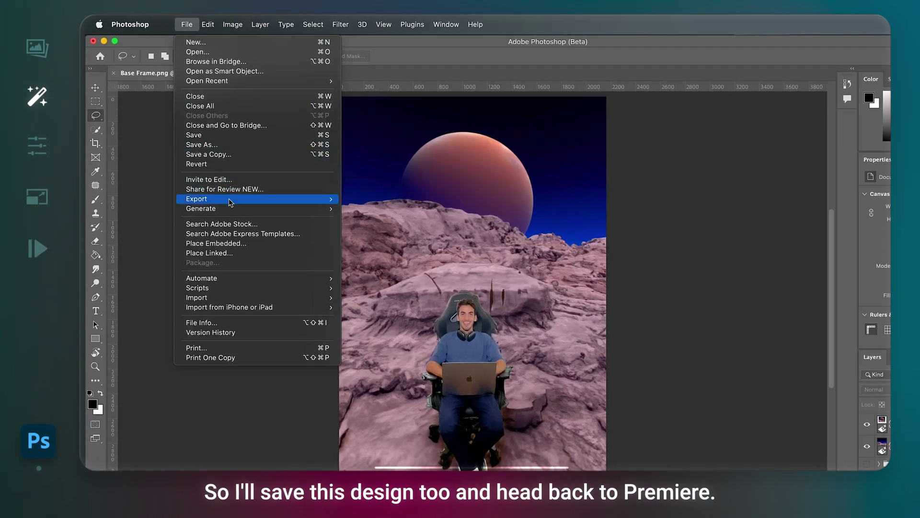
pyautogui.moveTo(230, 202)
pyautogui.click(368, 199)
# Import the three PNGs, stretch Mountain View.png on V2 under Video.mov on V3
pyautogui.click(466, 467)
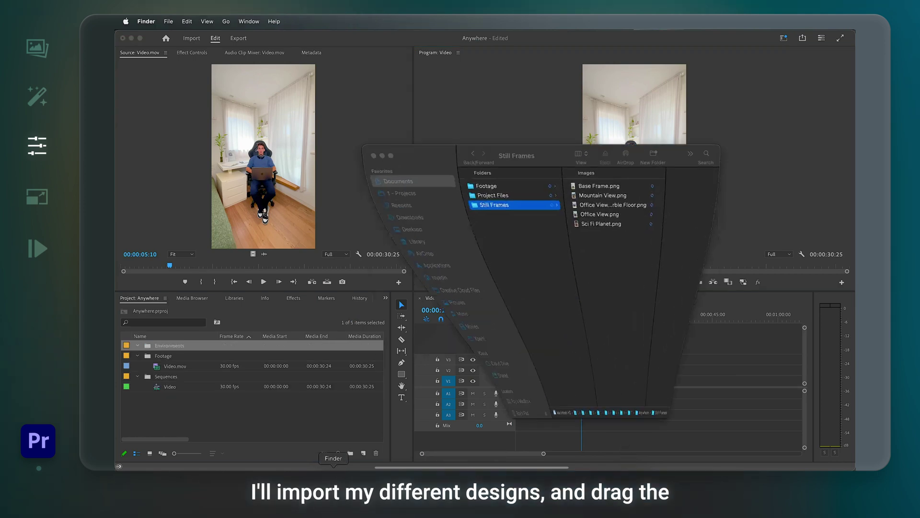
pyautogui.moveTo(550, 224); pyautogui.dragTo(277, 343)
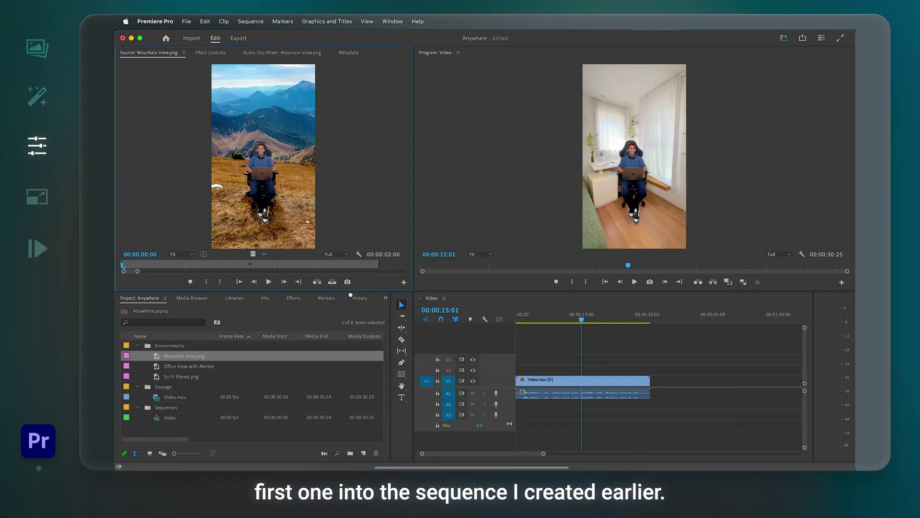
pyautogui.moveTo(184, 356); pyautogui.dragTo(522, 373)
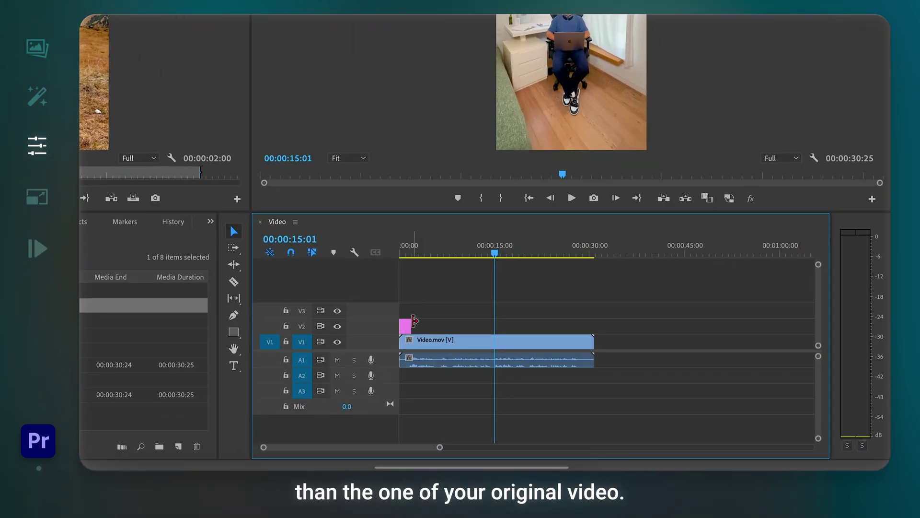
pyautogui.moveTo(411, 326); pyautogui.dragTo(415, 325)
pyautogui.moveTo(579, 326); pyautogui.dragTo(594, 327)
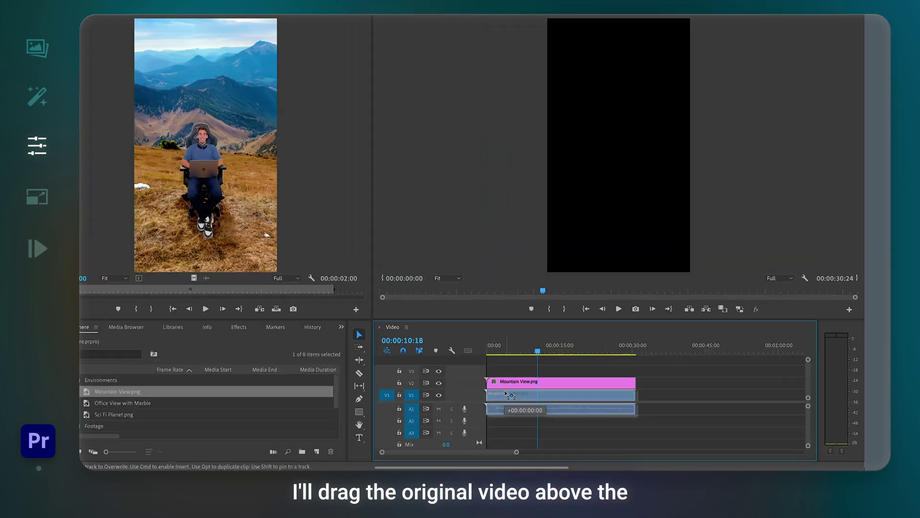
pyautogui.moveTo(424, 378); pyautogui.dragTo(422, 342)
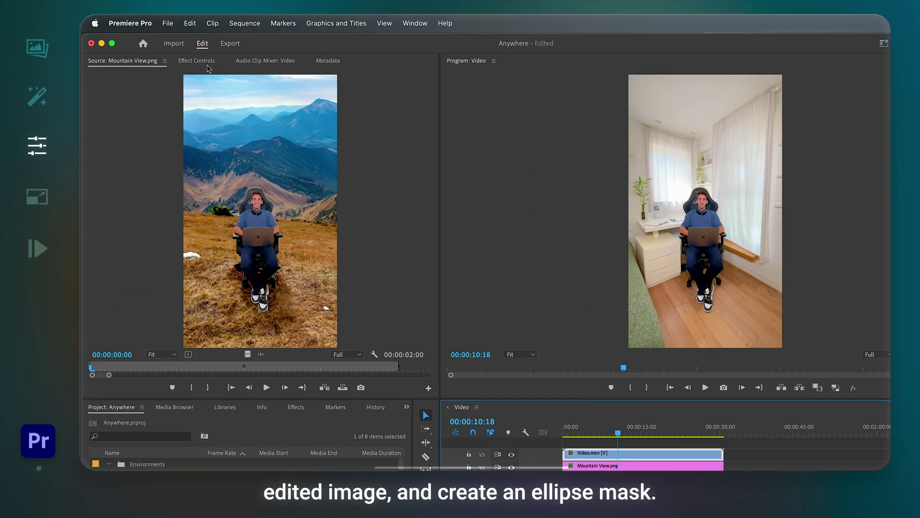
# Add an ellipse opacity mask to Video.mov around the man's head and shoulders
pyautogui.click(210, 52)
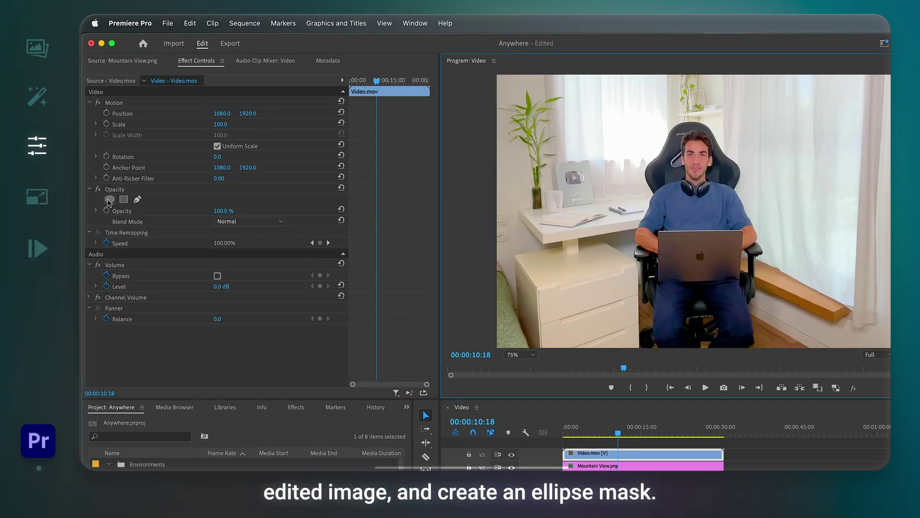
pyautogui.click(109, 199)
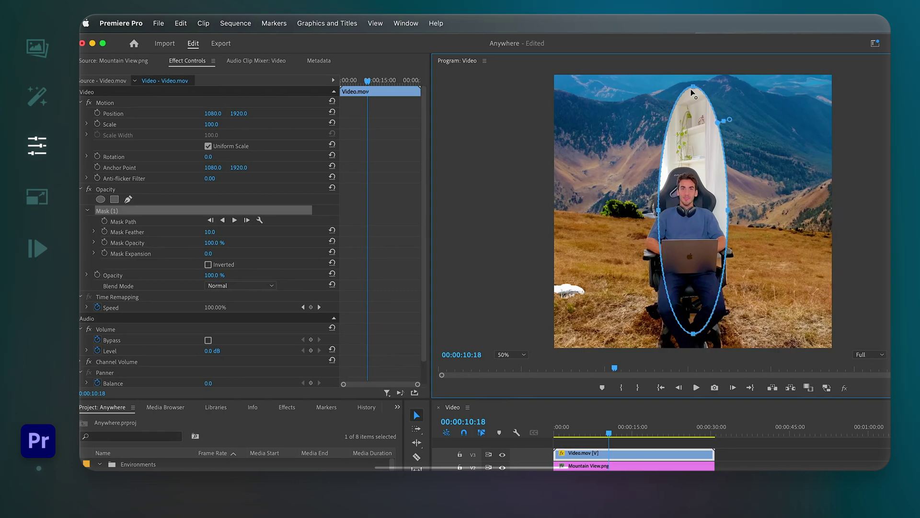
pyautogui.moveTo(614, 177); pyautogui.dragTo(633, 210)
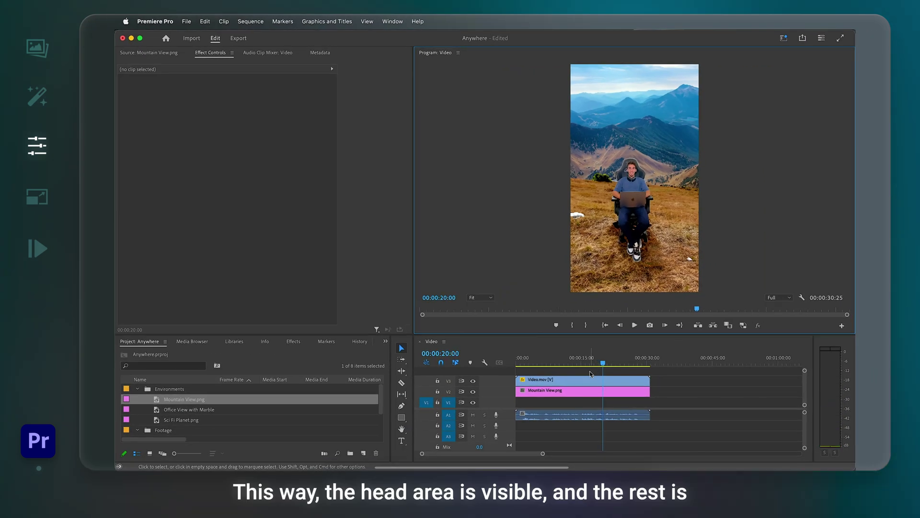
# Shorten Mountain View, place Sci Fi Planet.png after it on V2, and play back
pyautogui.moveTo(648, 392); pyautogui.dragTo(602, 397)
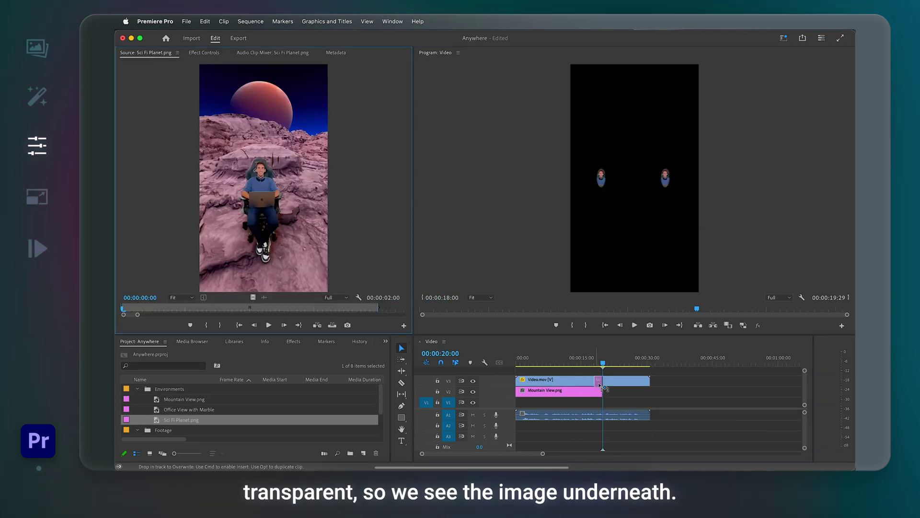
pyautogui.moveTo(605, 396); pyautogui.dragTo(650, 397)
pyautogui.press('space')
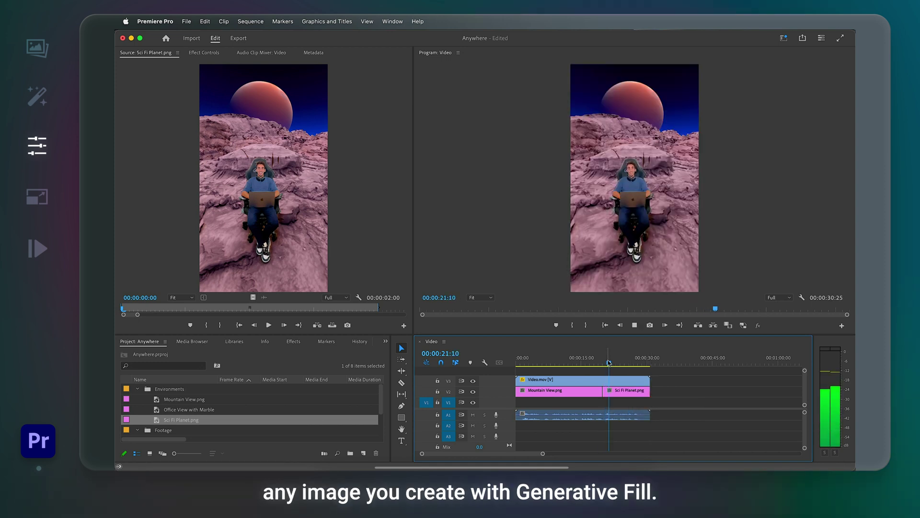
pyautogui.moveTo(609, 363); pyautogui.dragTo(593, 363)
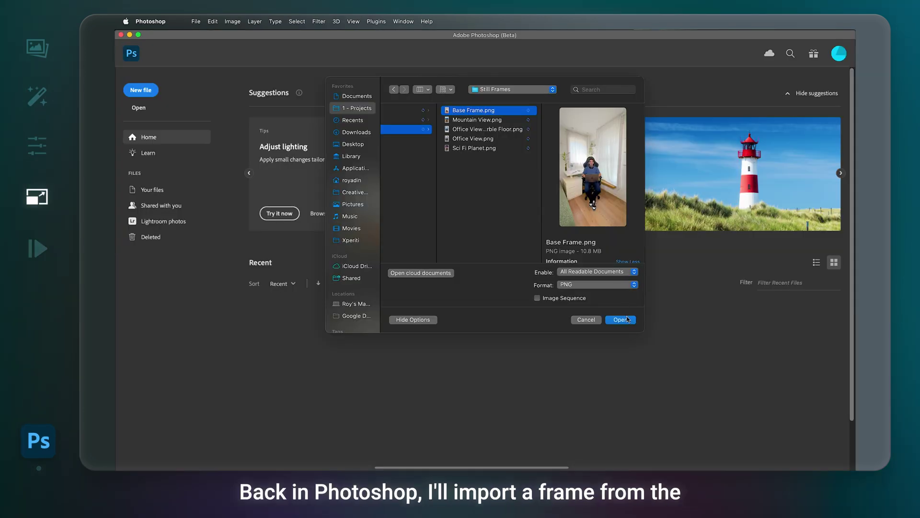
# Open Base Frame.png and drag a widened 16:9 crop around it
pyautogui.click(630, 322)
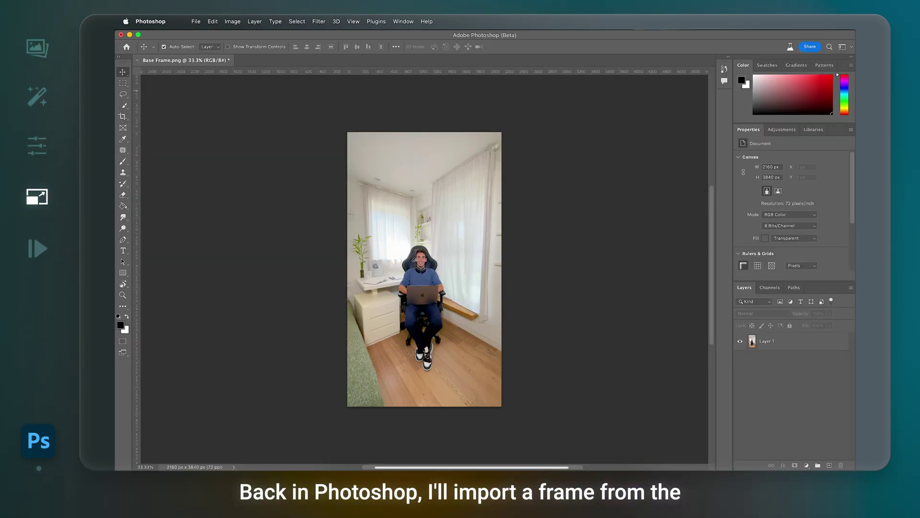
pyautogui.click(123, 116)
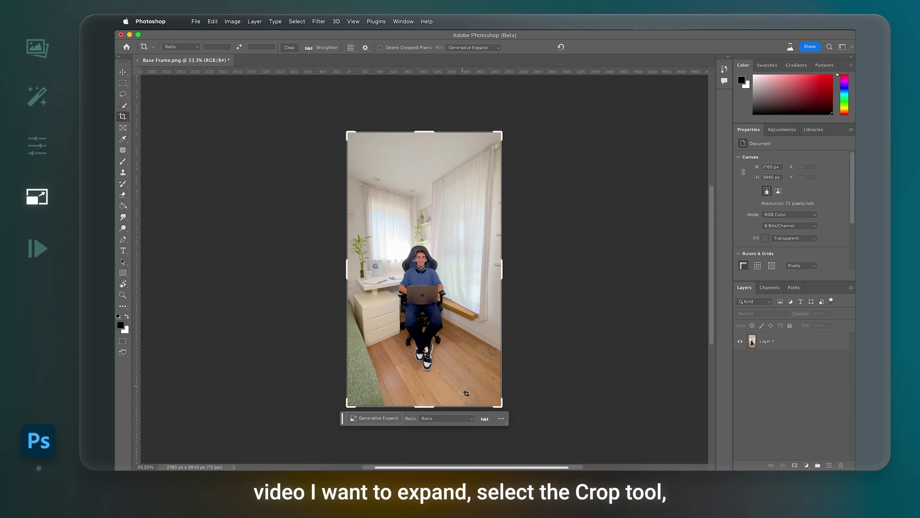
pyautogui.click(458, 422)
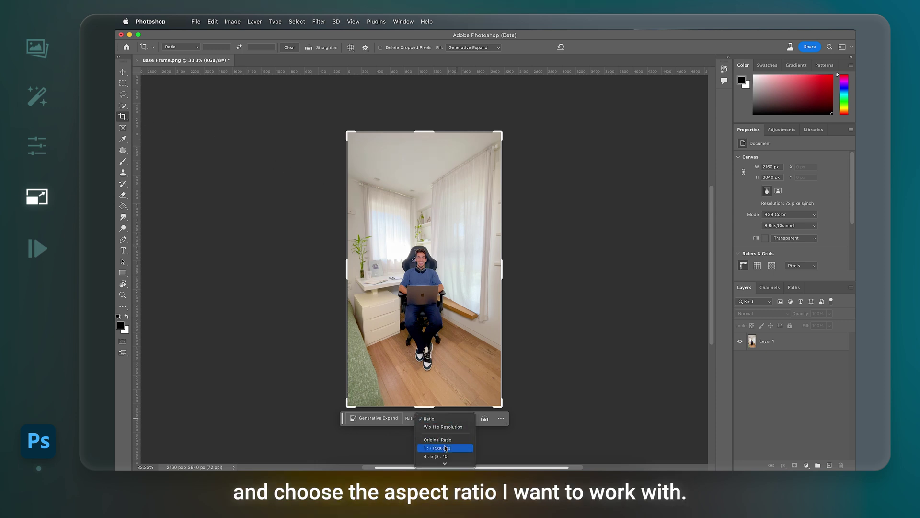
pyautogui.scroll(-5, 446, 412)
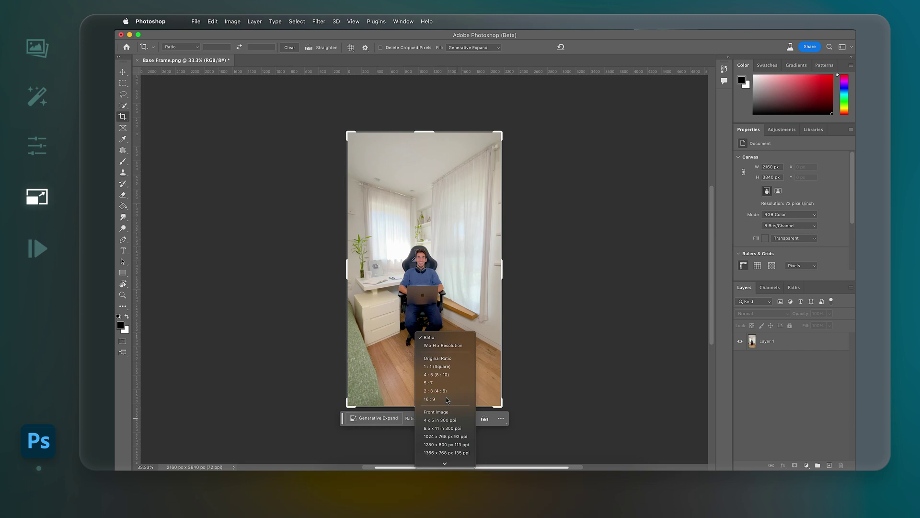
pyautogui.click(447, 400)
pyautogui.moveTo(502, 227); pyautogui.dragTo(669, 141)
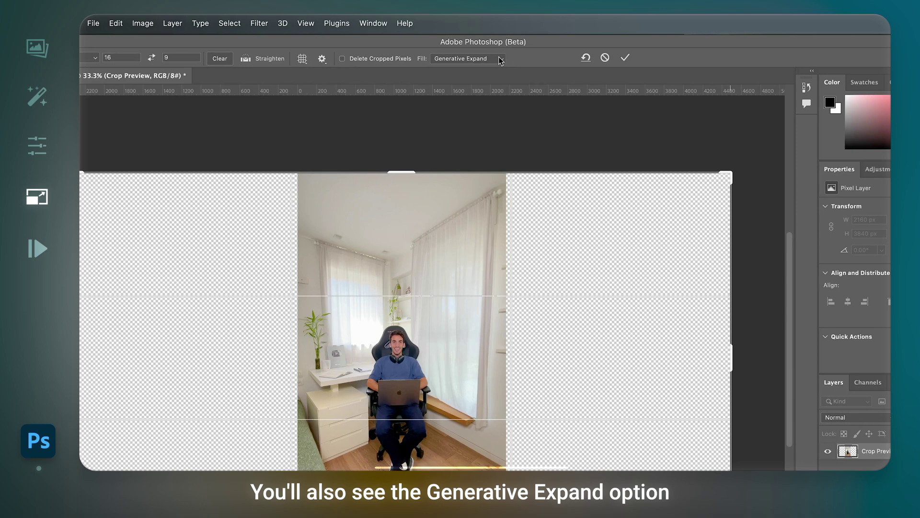
# Commit the crop with Generative Expand to fill the new room areas
pyautogui.click(499, 59)
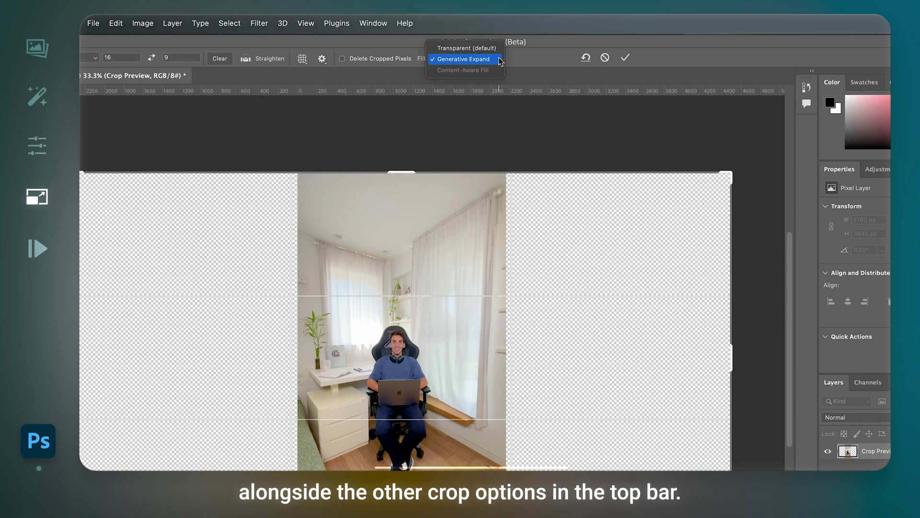
pyautogui.click(499, 60)
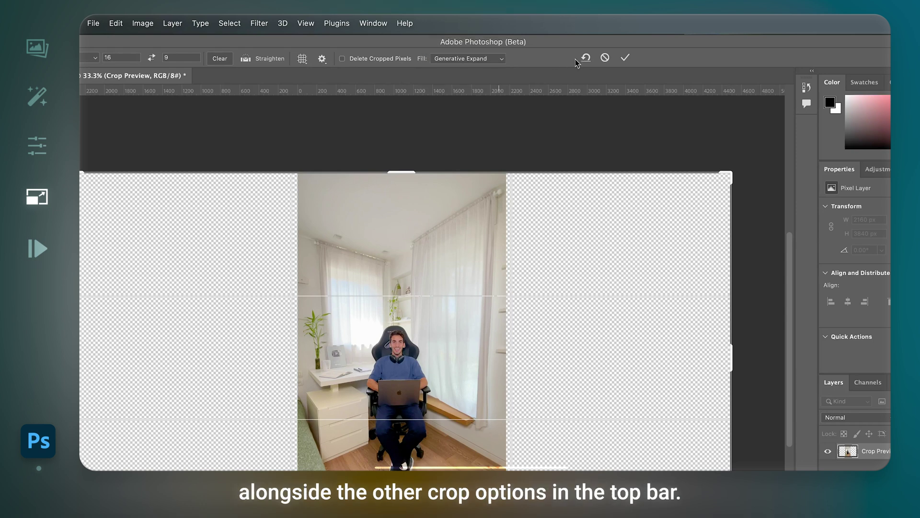
pyautogui.click(625, 58)
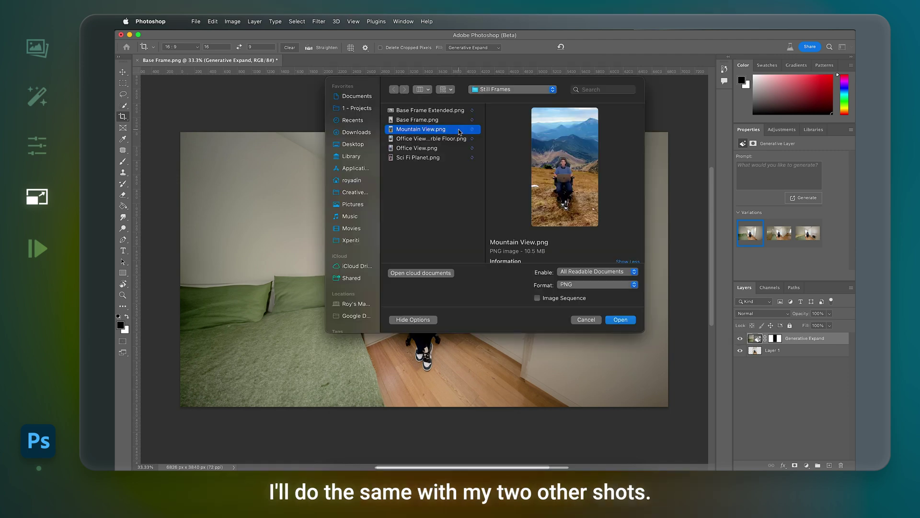
# Open Mountain View.png and Generative Expand it to 16:9 with generated mountain surroundings
pyautogui.click(621, 320)
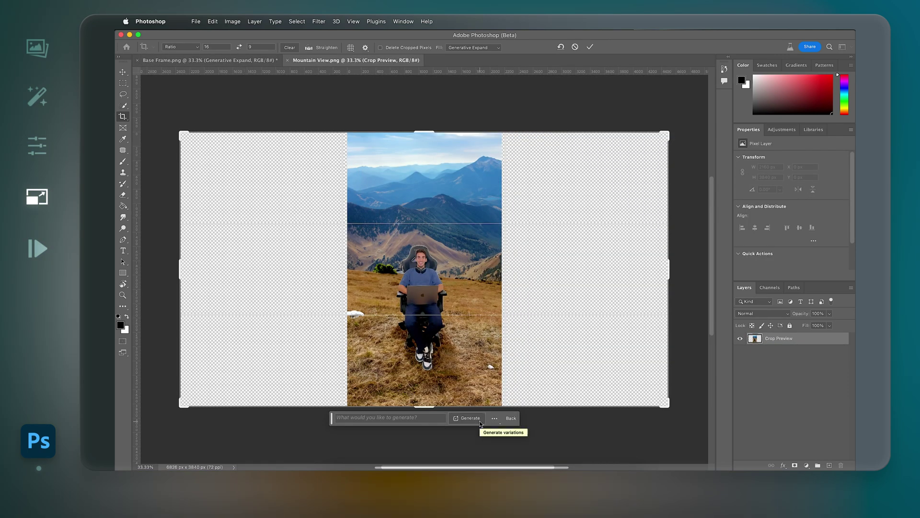
pyautogui.click(479, 419)
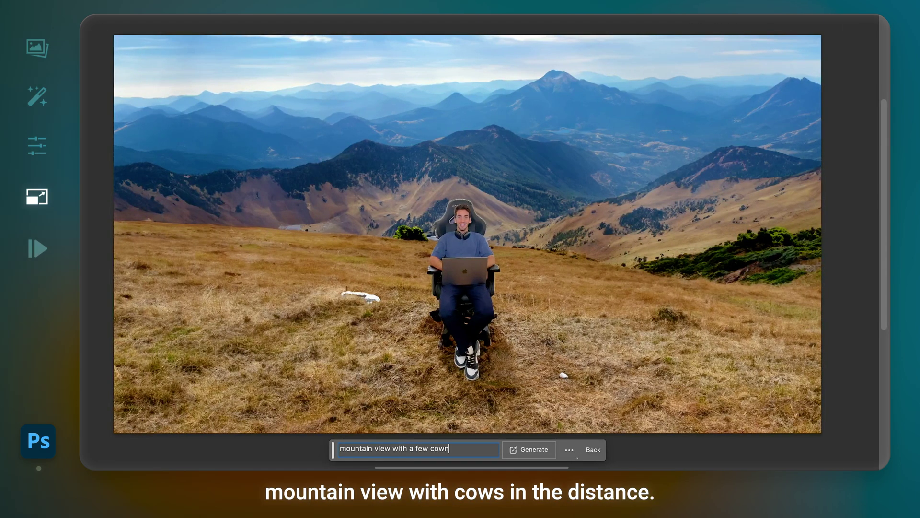
pyautogui.click(539, 452)
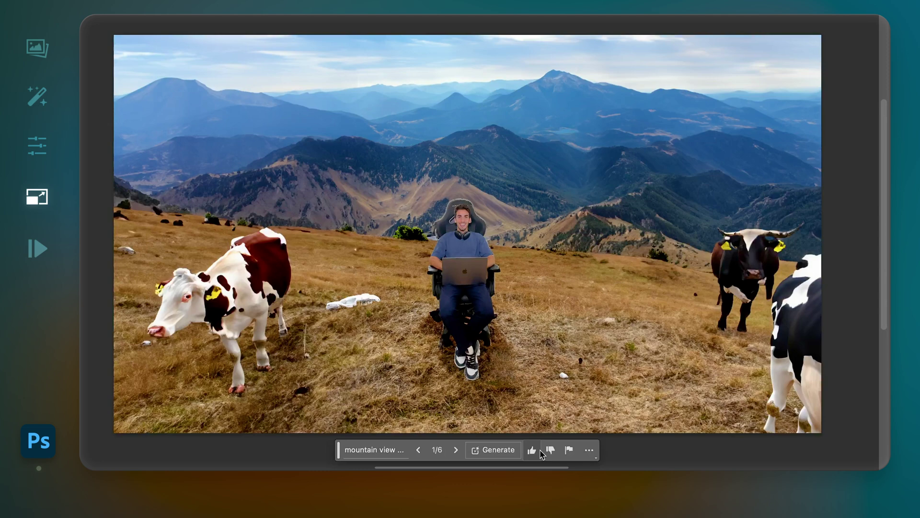
# Browse the generated variations, then regenerate the scene with a castle remains prompt
pyautogui.click(455, 453)
pyautogui.click(455, 451)
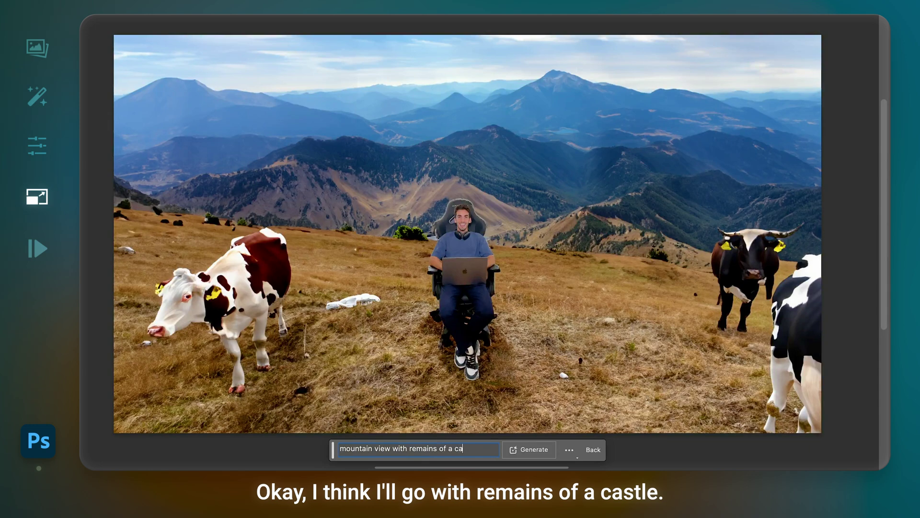
pyautogui.write('stle')
pyautogui.press('Return')
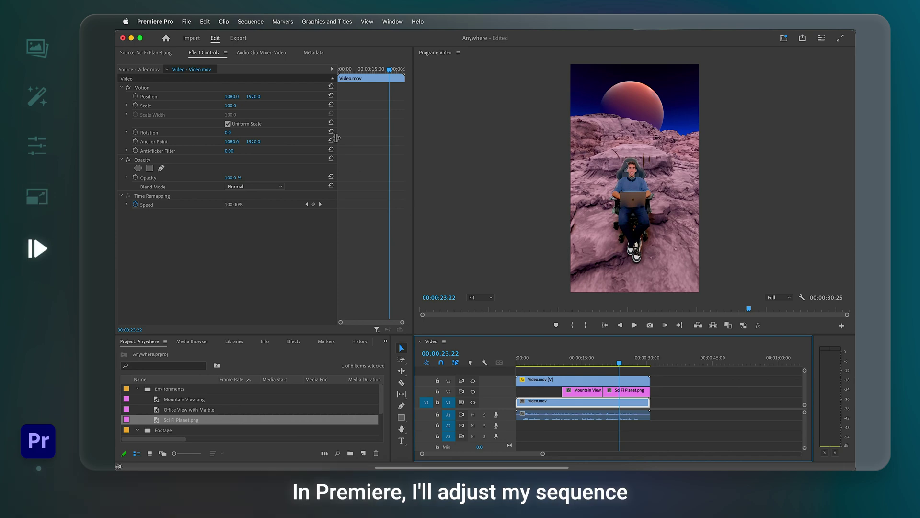
# Change the sequence frame size in Sequence Settings to a horizontal 16:9 layout
pyautogui.click(254, 22)
pyautogui.click(267, 35)
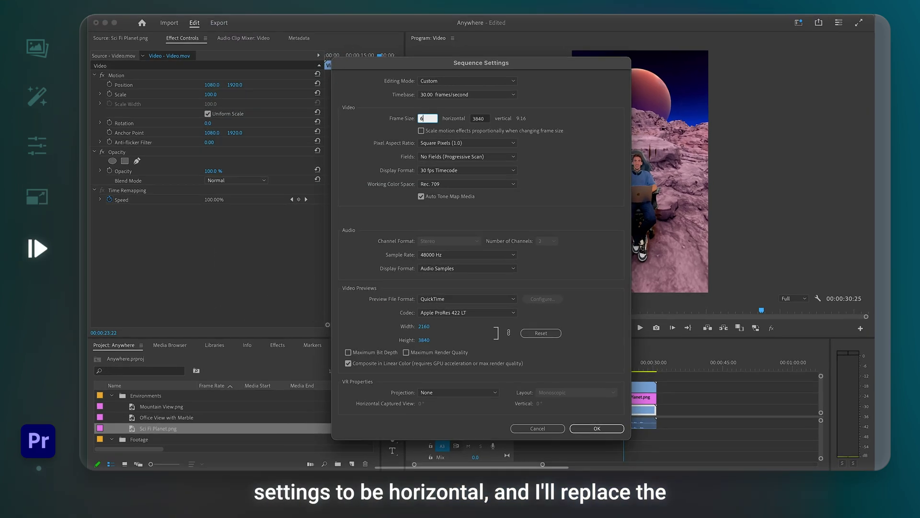
pyautogui.write('6826')
pyautogui.click(623, 454)
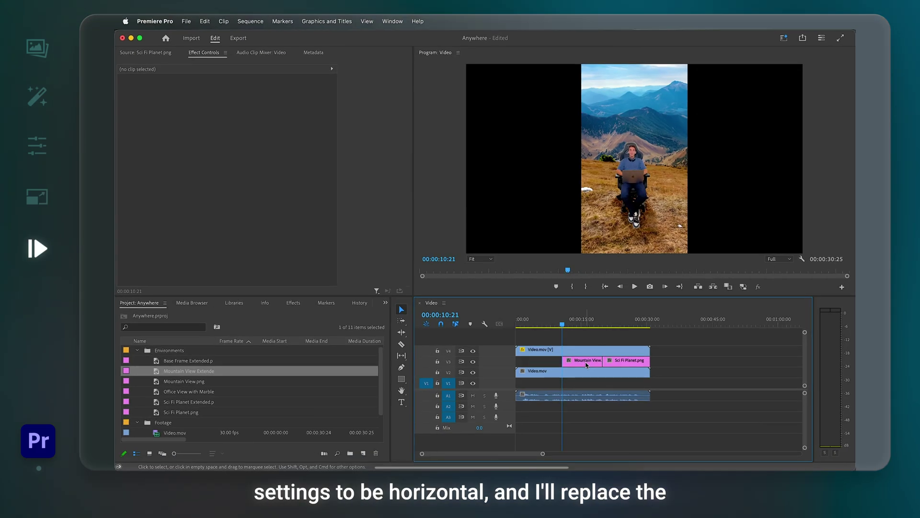
# Replace Mountain View and Sci Fi Planet with their Extended versions and stretch the base frame to the end
pyautogui.click(585, 362)
pyautogui.press('Delete')
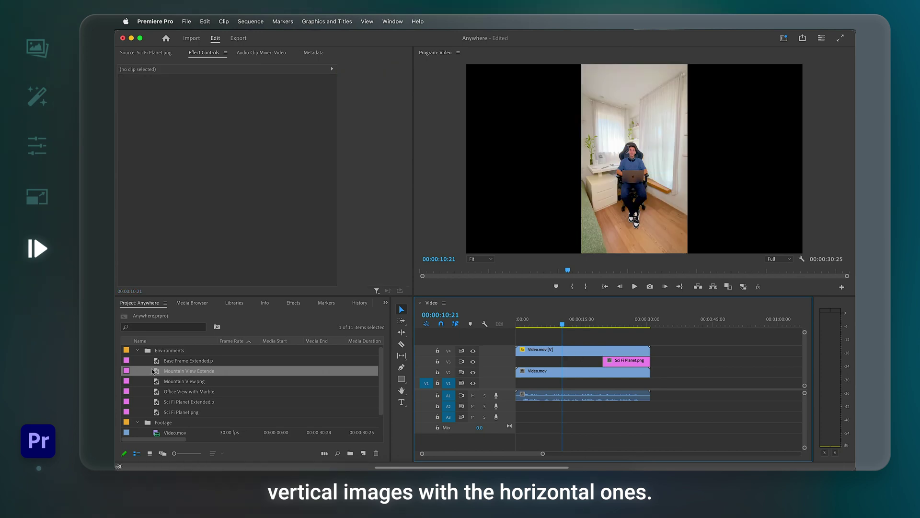
pyautogui.moveTo(152, 371); pyautogui.dragTo(569, 362)
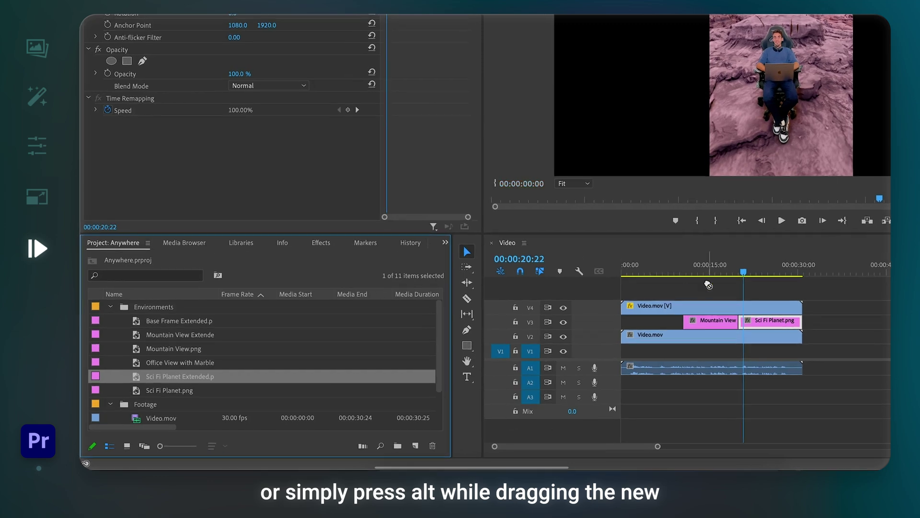
pyautogui.moveTo(708, 284); pyautogui.dragTo(767, 321)
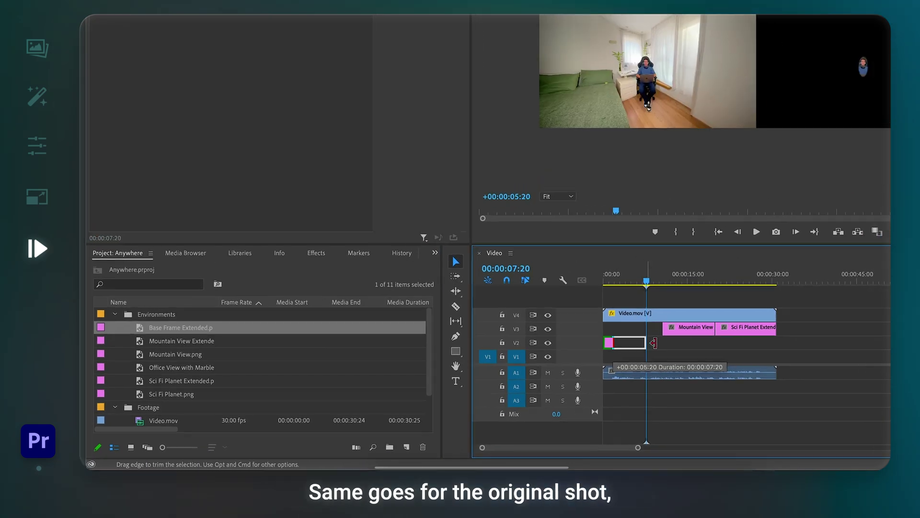
pyautogui.moveTo(524, 372); pyautogui.dragTo(650, 379)
pyautogui.press('space')
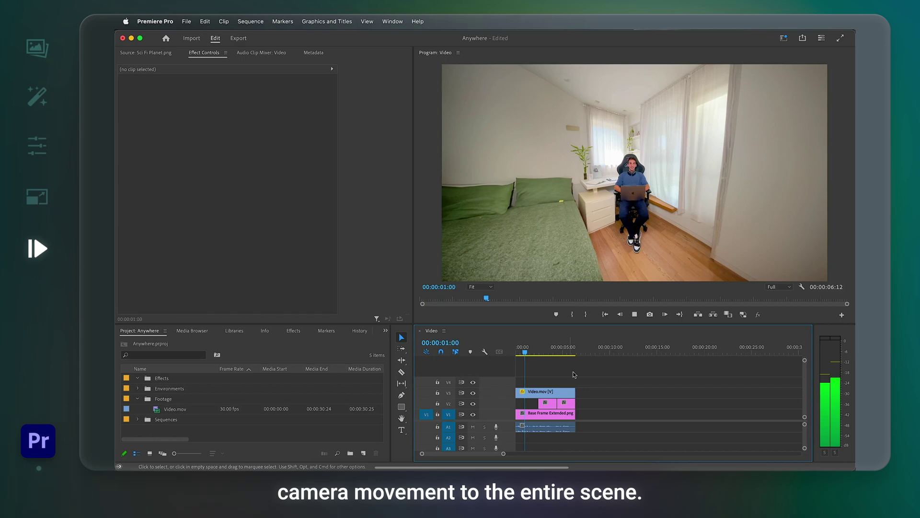
# Nest all timeline clips into Nested Sequence 01 with the default name
pyautogui.moveTo(596, 379); pyautogui.dragTo(531, 428)
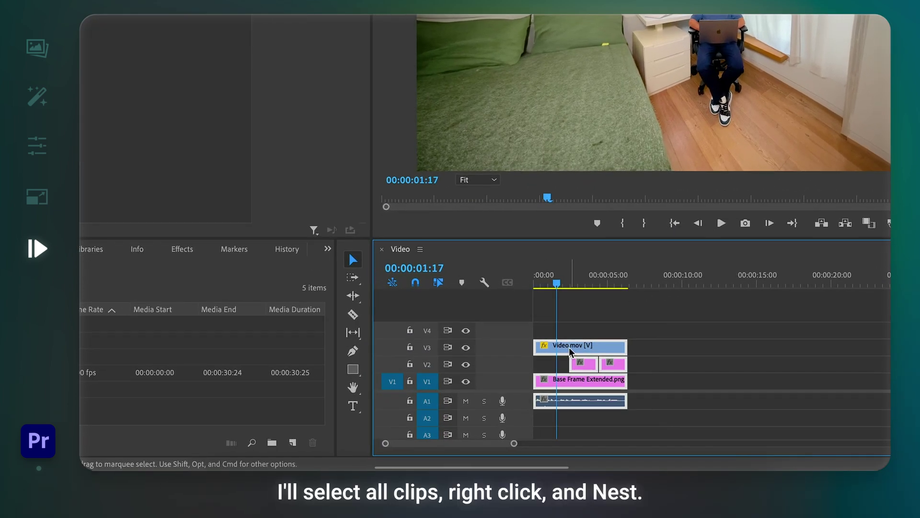
pyautogui.rightClick(541, 395)
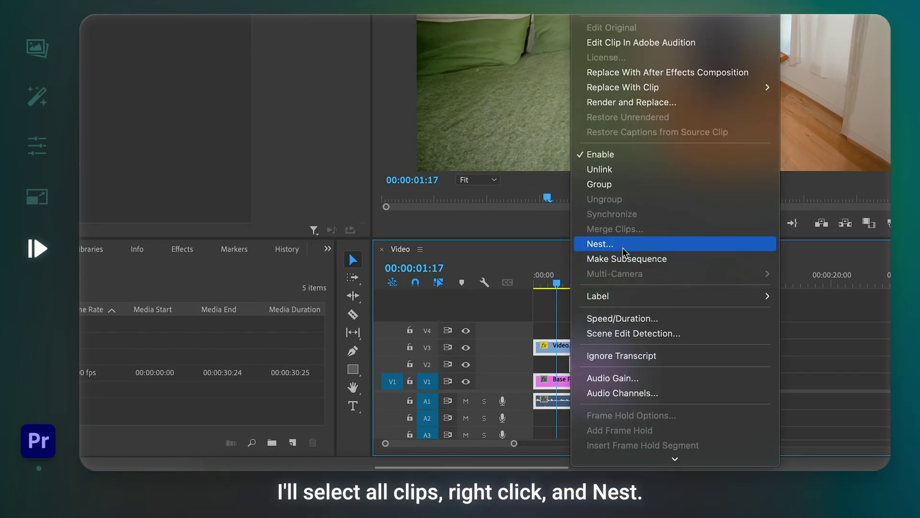
pyautogui.click(623, 247)
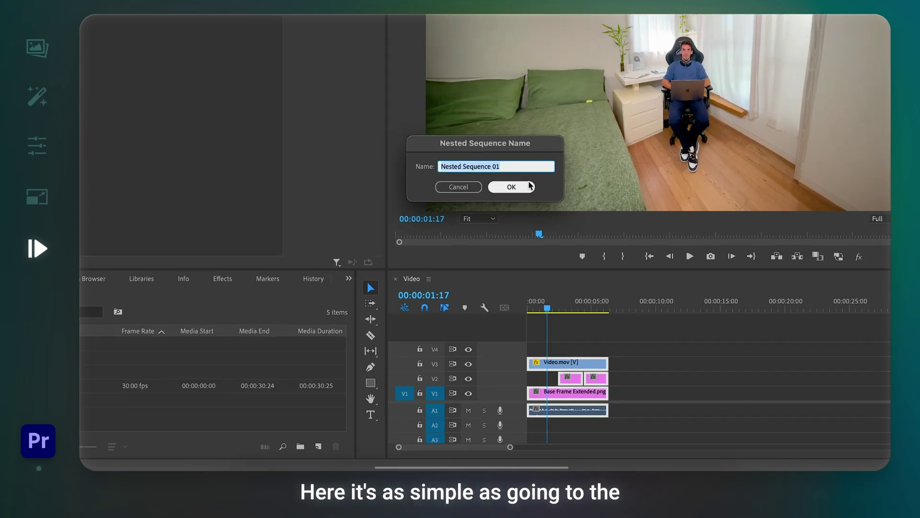
pyautogui.click(530, 186)
pyautogui.click(608, 323)
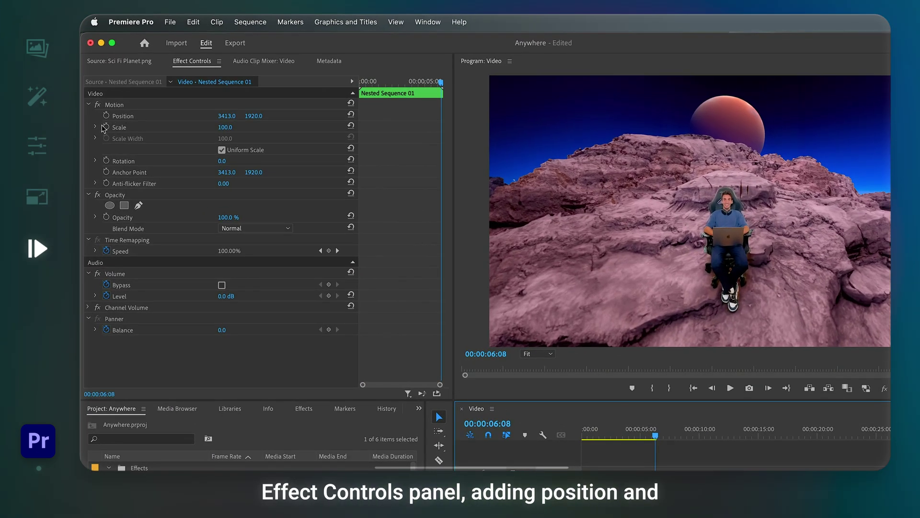
# Keyframe Position and Scale on the nested clip, starting at 147 scale, and preview the zoom
pyautogui.click(106, 127)
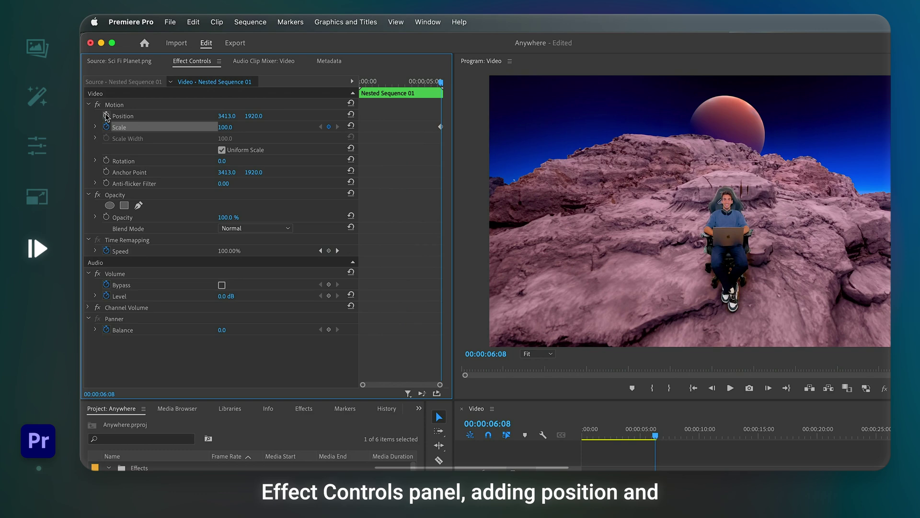
pyautogui.click(106, 115)
pyautogui.moveTo(440, 85); pyautogui.dragTo(360, 85)
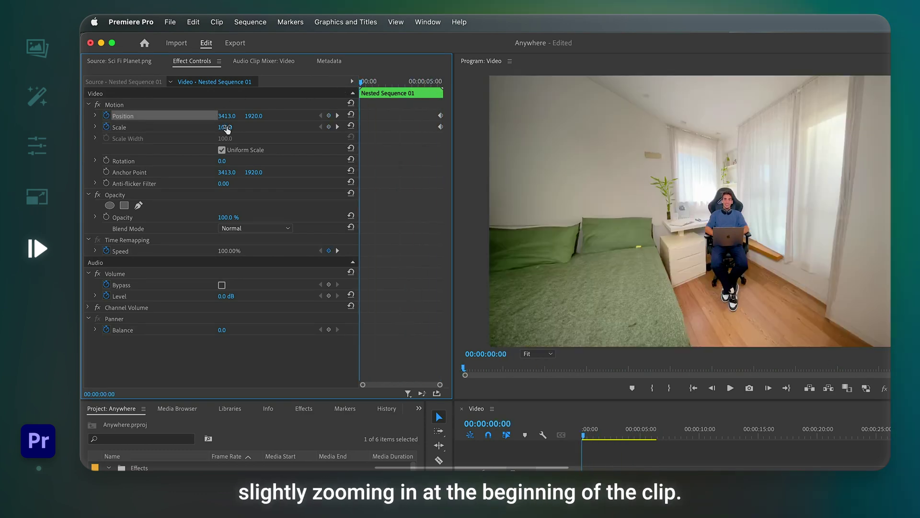
pyautogui.moveTo(227, 129); pyautogui.dragTo(249, 129)
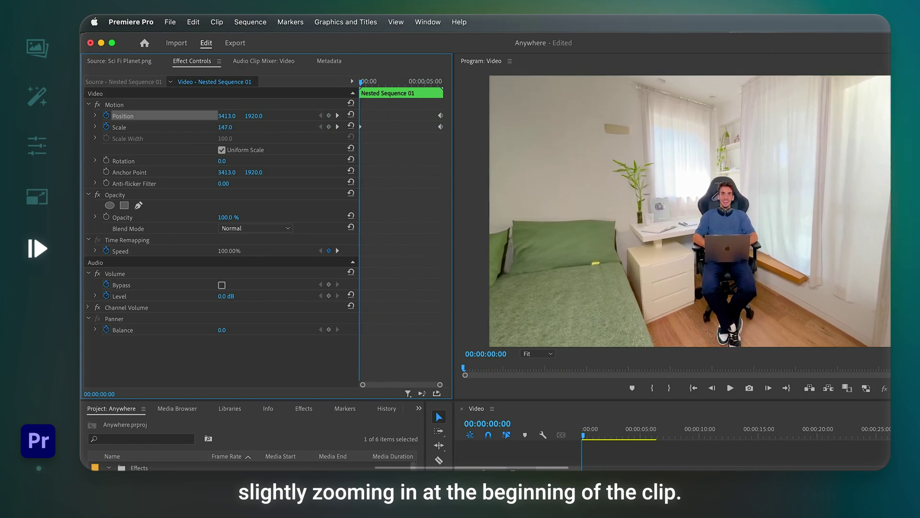
pyautogui.press('space')
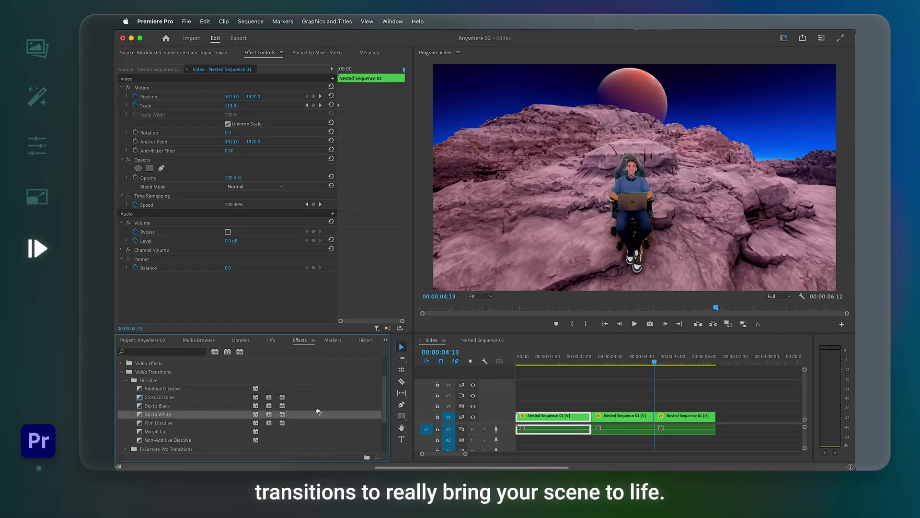
# Add a Dip to White transition at the cut between the nested clips and play it back
pyautogui.moveTo(314, 412); pyautogui.dragTo(592, 422)
pyautogui.click(588, 363)
pyautogui.press('space')
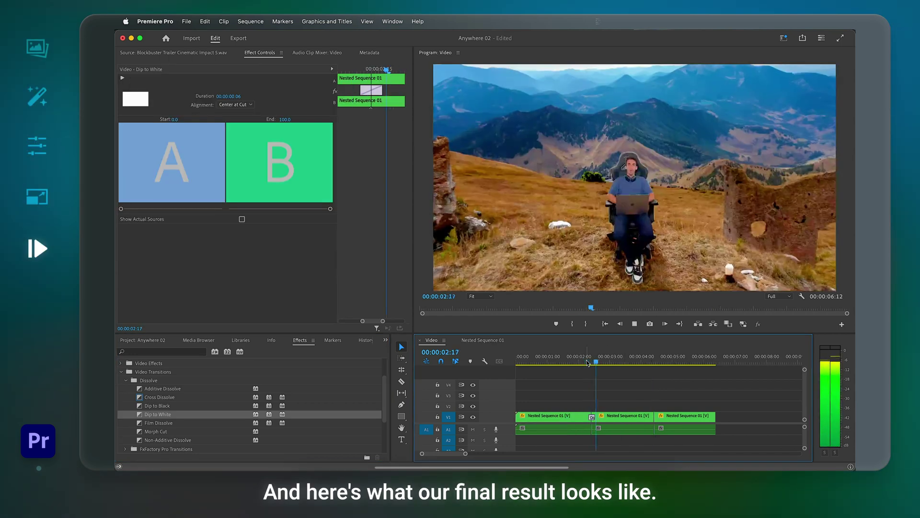